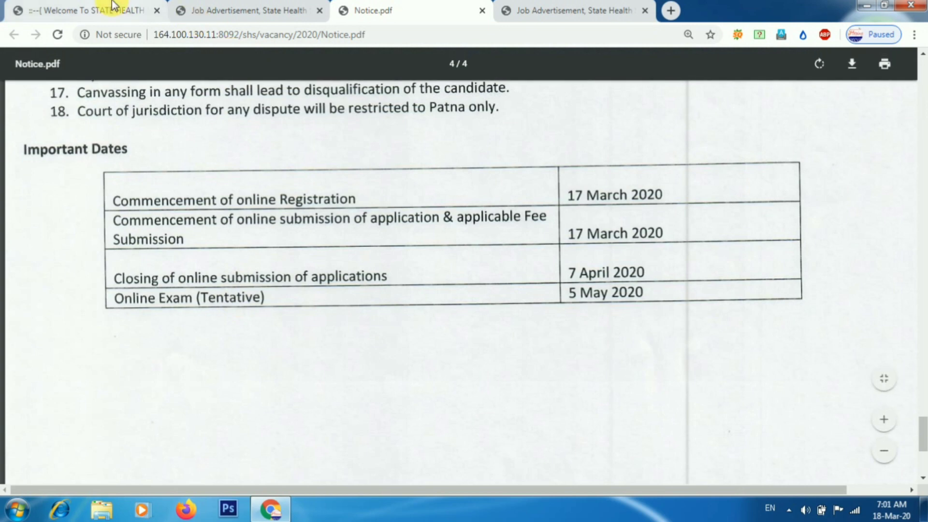
Go from the job advertisement page to the online application site for these posts.
{"action": "left_click", "coordinate": [241, 10]}
{"action": "mouse_move", "coordinate": [312, 181]}
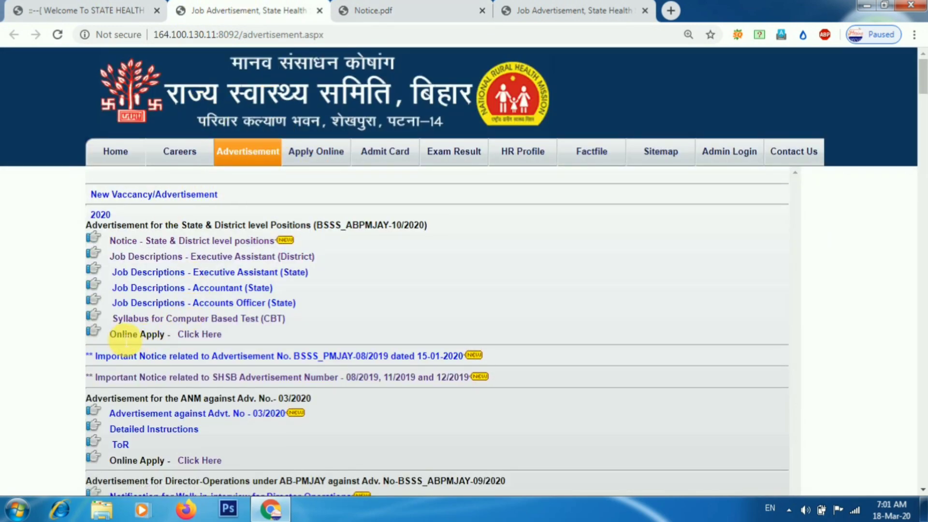
{"action": "left_click", "coordinate": [199, 335]}
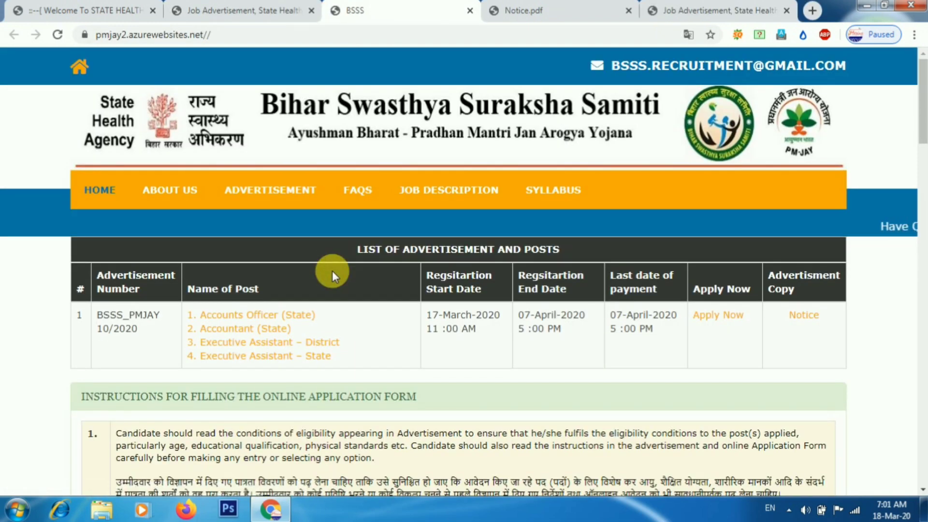
Check the advertisement's notice, then continue to the candidate login page via Apply Now.
{"action": "scroll", "coordinate": [332, 271], "scroll_direction": "down", "scroll_amount": 1}
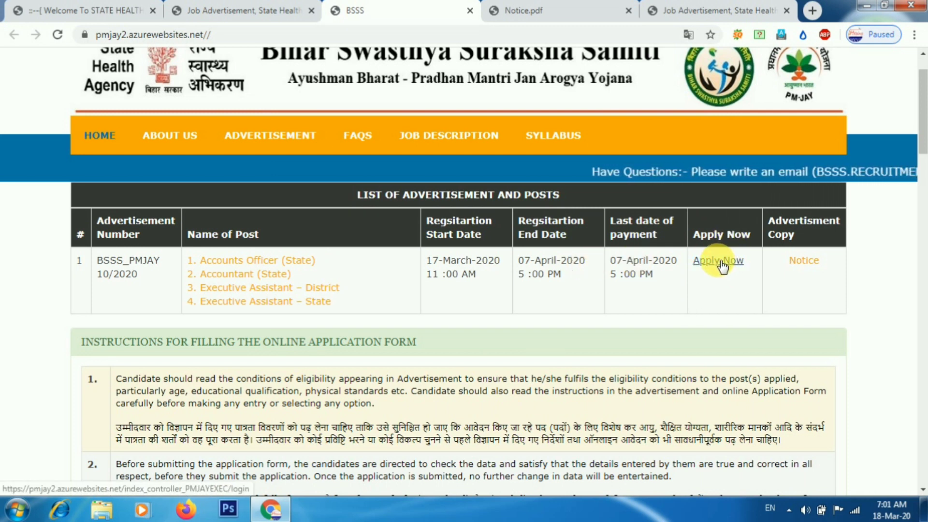
{"action": "left_click", "coordinate": [451, 268]}
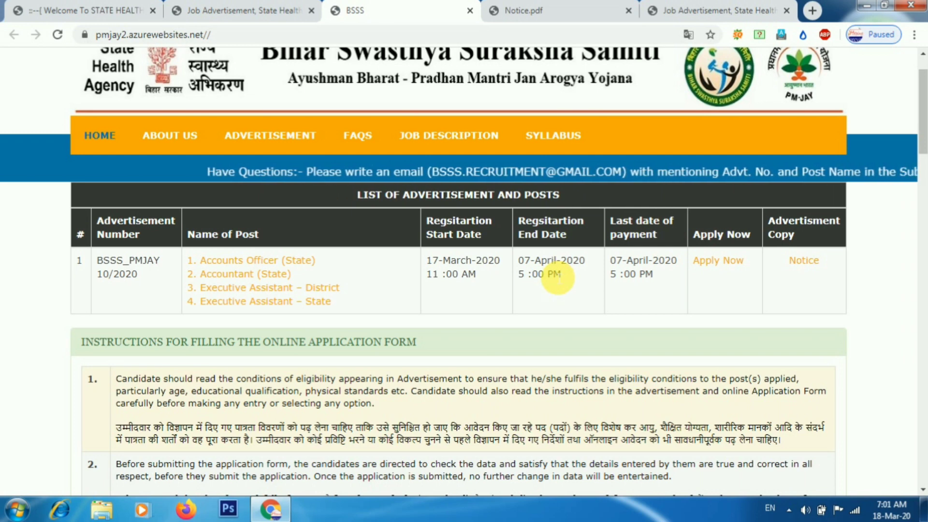
{"action": "left_click", "coordinate": [803, 263]}
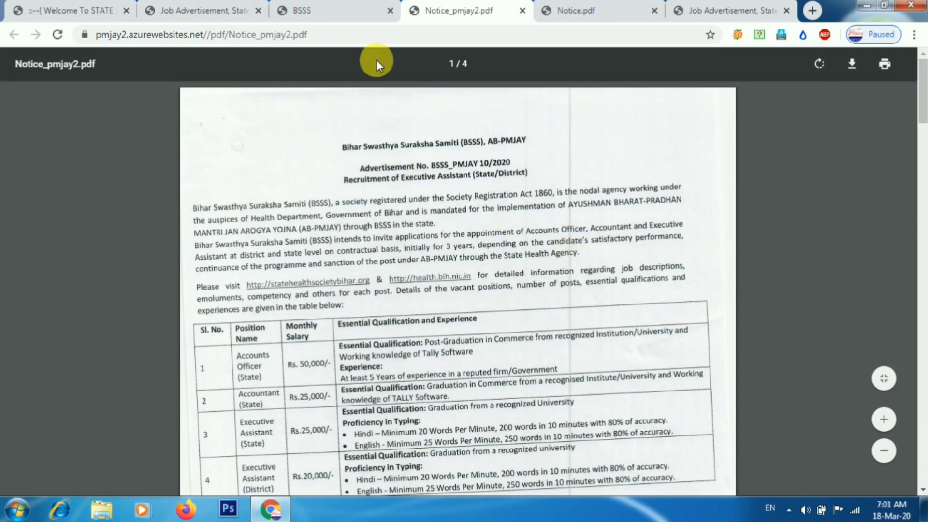
{"action": "left_click", "coordinate": [365, 12]}
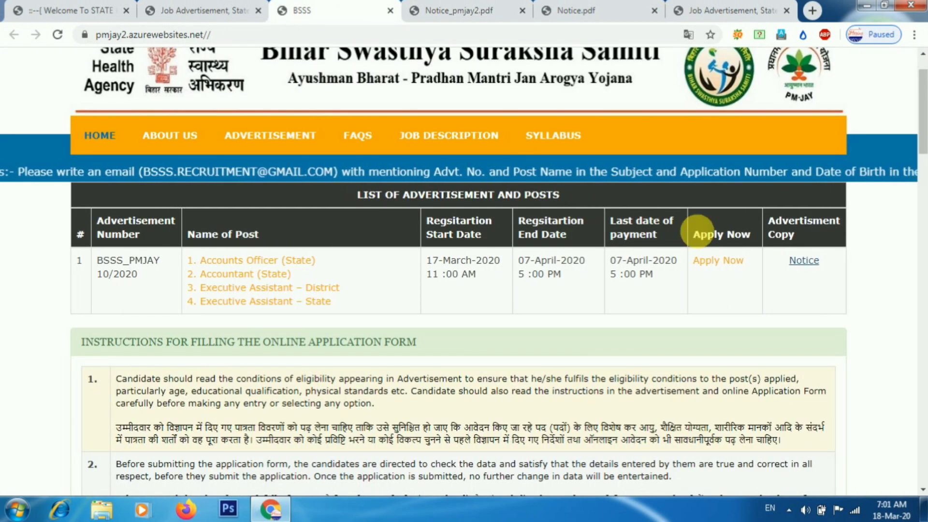
{"action": "left_click", "coordinate": [719, 261]}
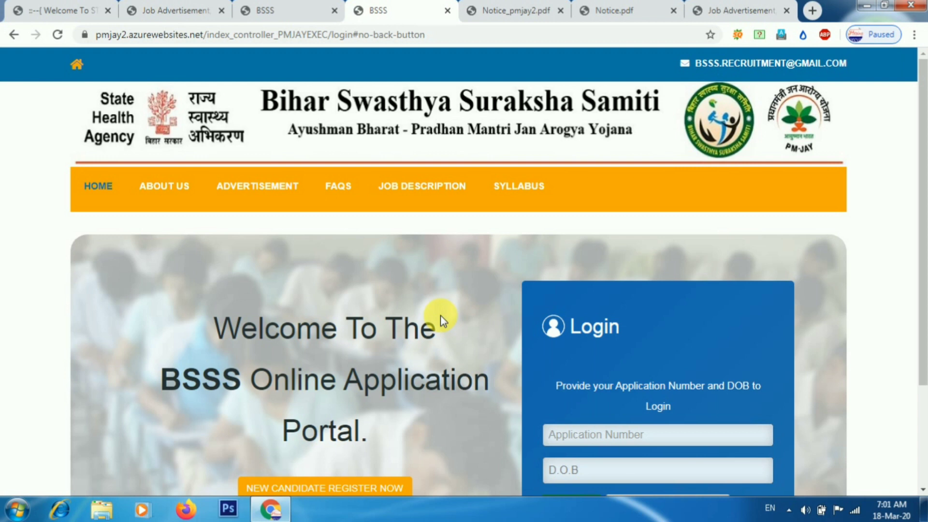
Enlarge the page, start a new candidate registration and expand the Post(s) Applied For list.
{"action": "scroll", "coordinate": [440, 315], "scroll_direction": "down", "scroll_amount": 3}
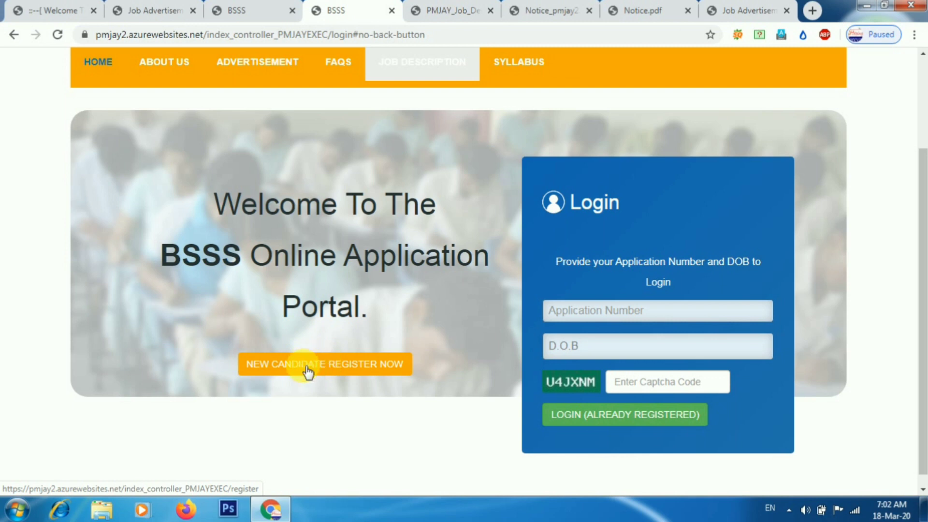
{"action": "key", "text": "ctrl+plus"}
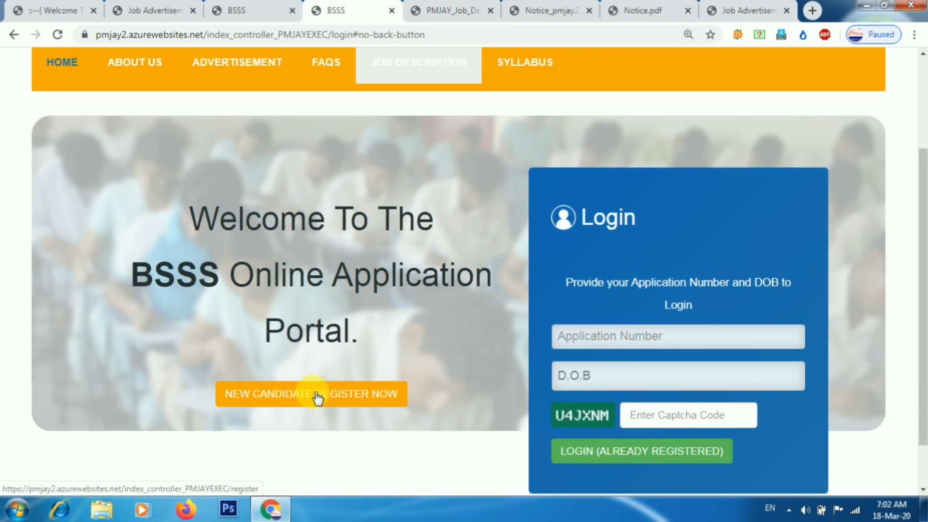
{"action": "left_click", "coordinate": [281, 401]}
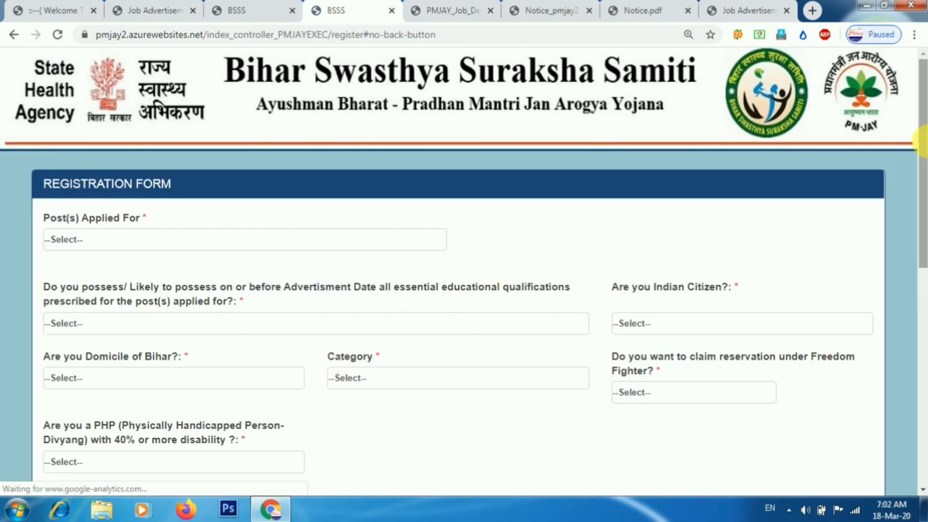
{"action": "scroll", "coordinate": [923, 141], "scroll_direction": "down", "scroll_amount": 3}
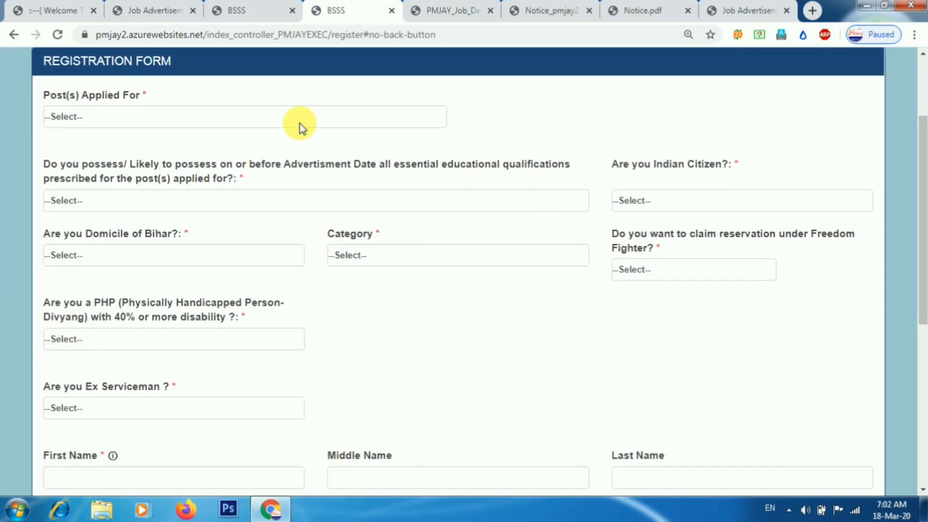
{"action": "left_click", "coordinate": [244, 117]}
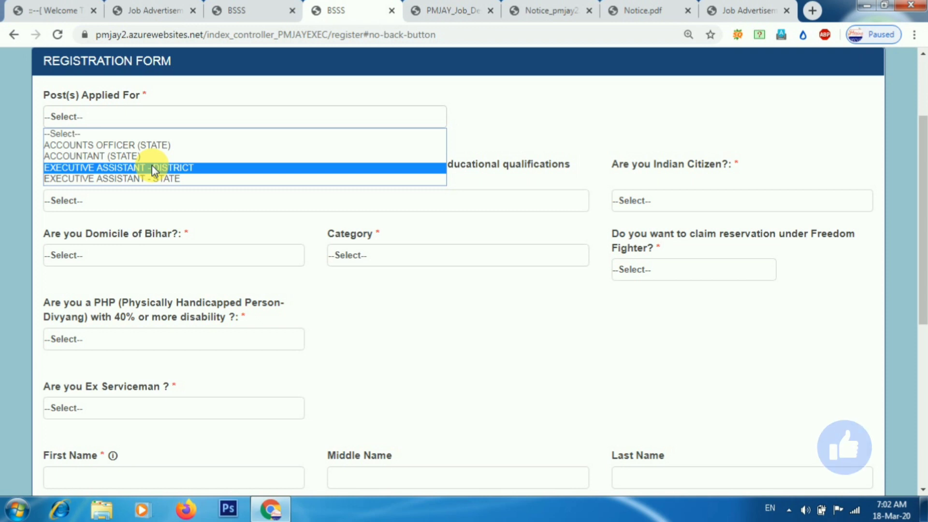
Choose EXECUTIVE ASSISTANT - DISTRICT, home district GOPALGANJ and qualification GRADUATION FROM A RECOGNIZED UNIVERSITY.
{"action": "left_click", "coordinate": [123, 171]}
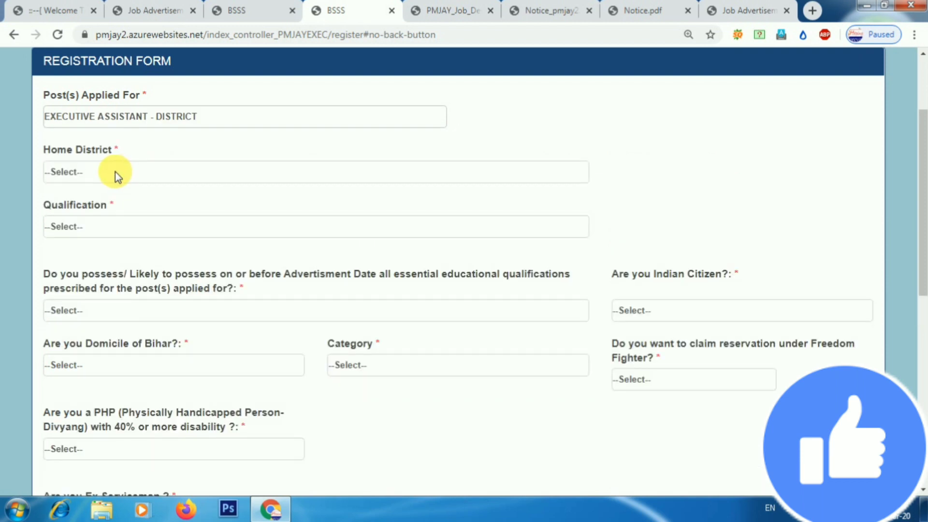
{"action": "left_click", "coordinate": [115, 172]}
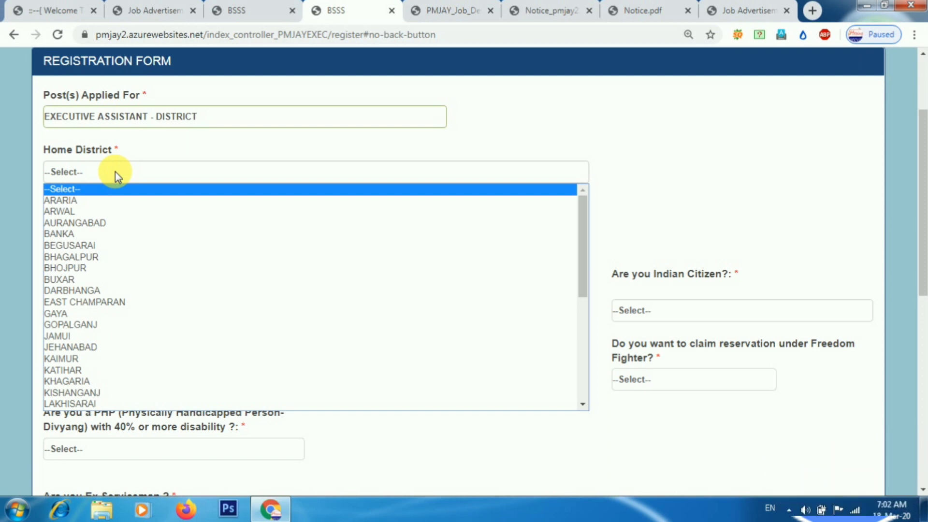
{"action": "key", "text": "g"}
{"action": "key", "text": "o"}
{"action": "key", "text": "Return"}
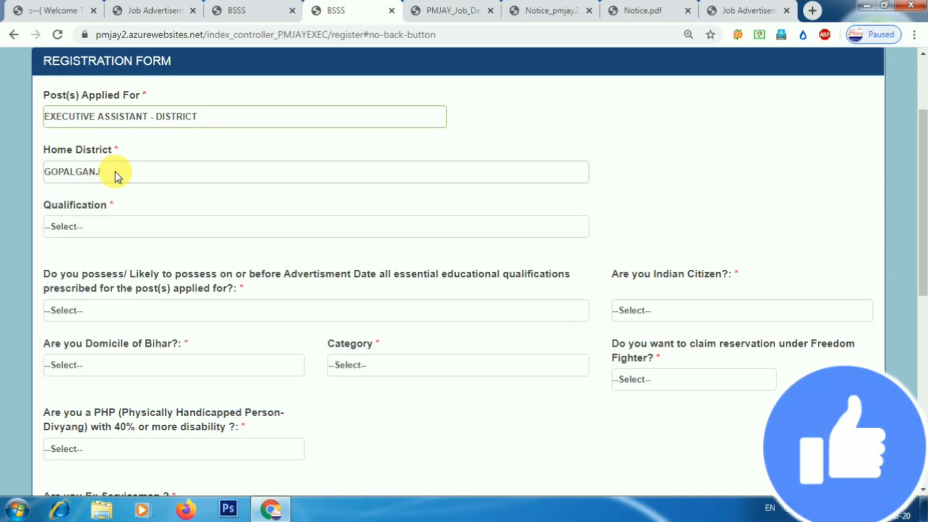
{"action": "left_click", "coordinate": [120, 228]}
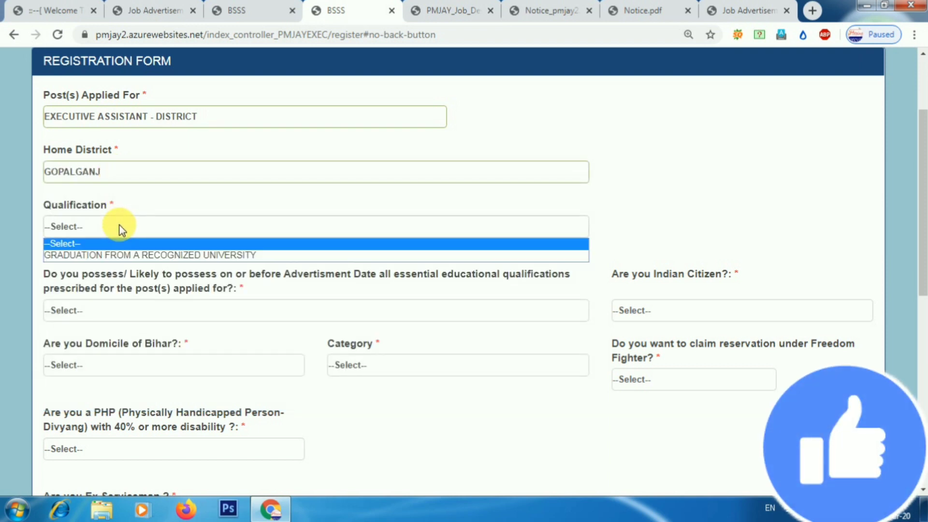
{"action": "left_click", "coordinate": [122, 256]}
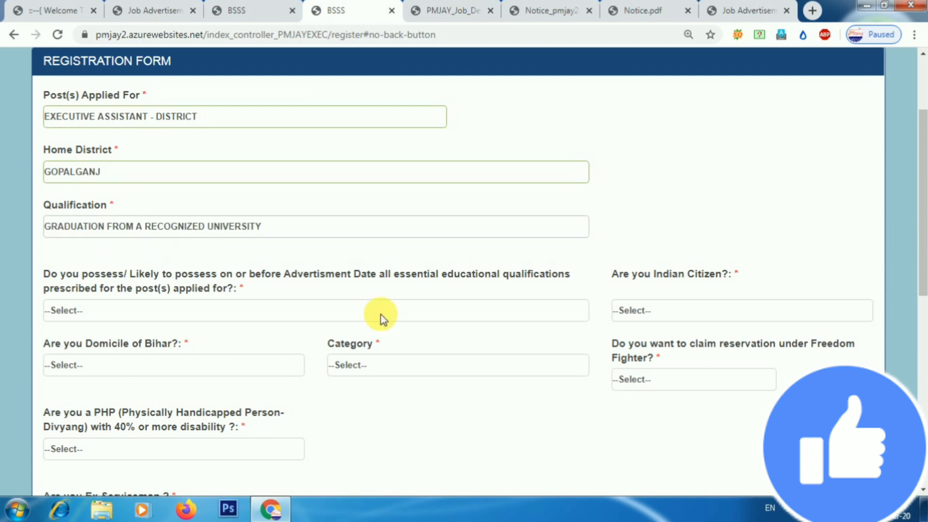
{"action": "scroll", "coordinate": [912, 177], "scroll_direction": "down", "scroll_amount": 1}
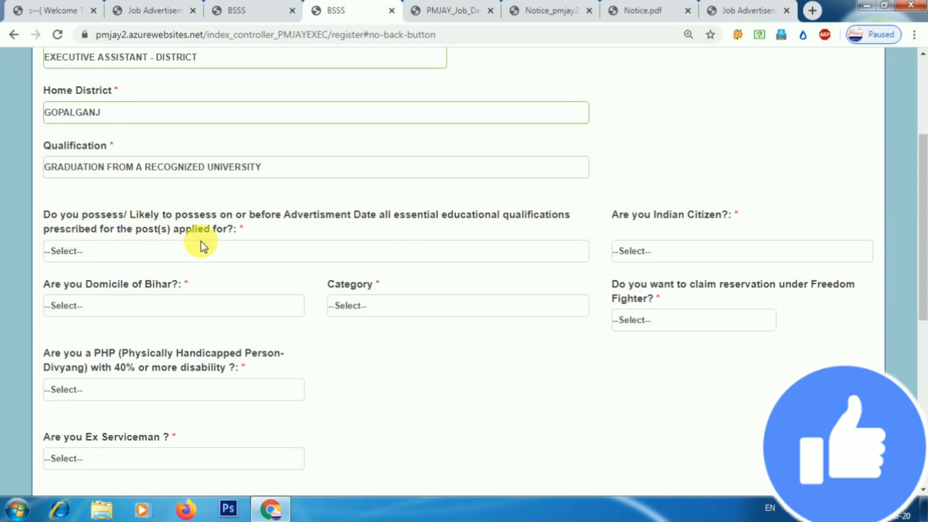
Answer YES to essential qualifications, Indian citizenship and Bihar domicile.
{"action": "left_click", "coordinate": [209, 256]}
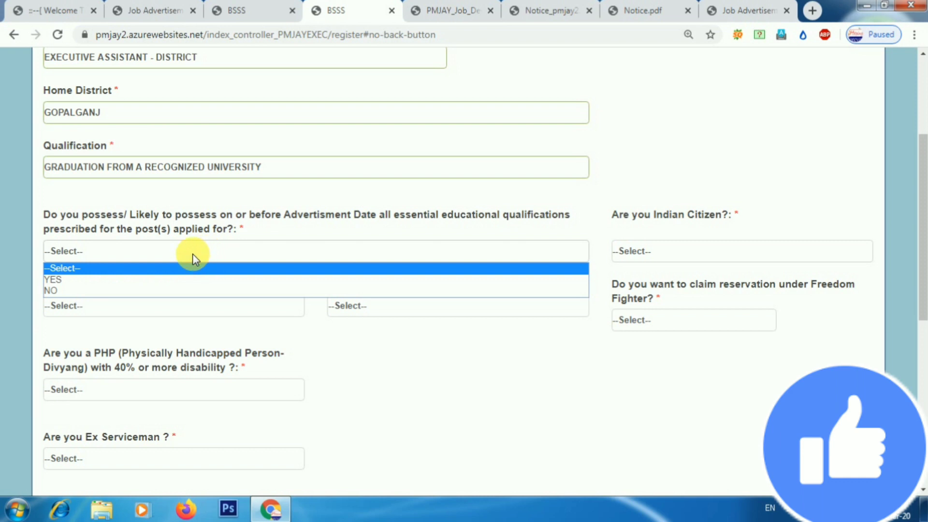
{"action": "left_click", "coordinate": [140, 278]}
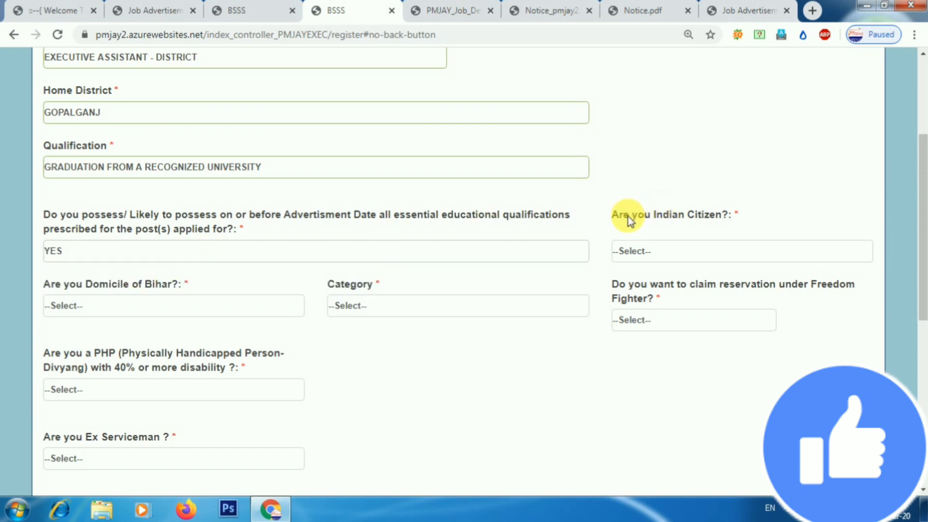
{"action": "left_click_drag", "start_coordinate": [630, 217], "coordinate": [691, 221]}
{"action": "left_click", "coordinate": [692, 221]}
{"action": "left_click", "coordinate": [673, 251]}
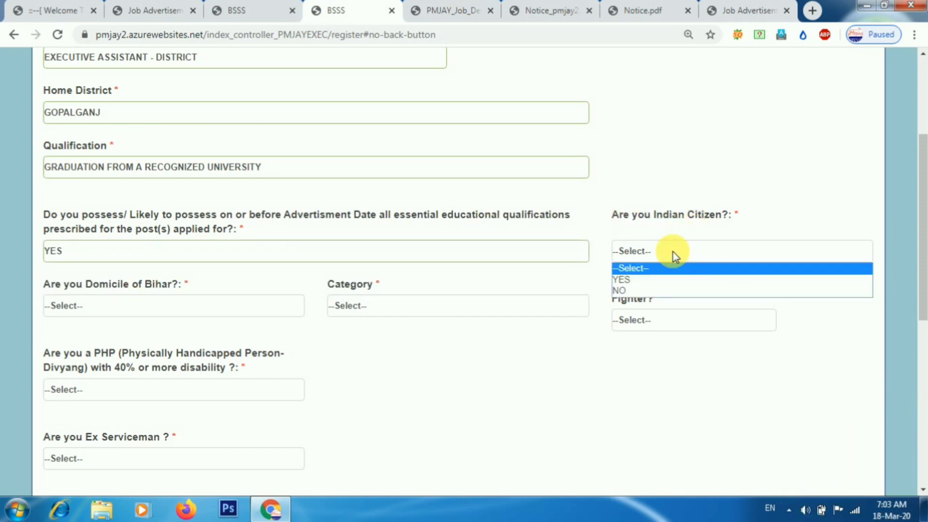
{"action": "left_click", "coordinate": [650, 280]}
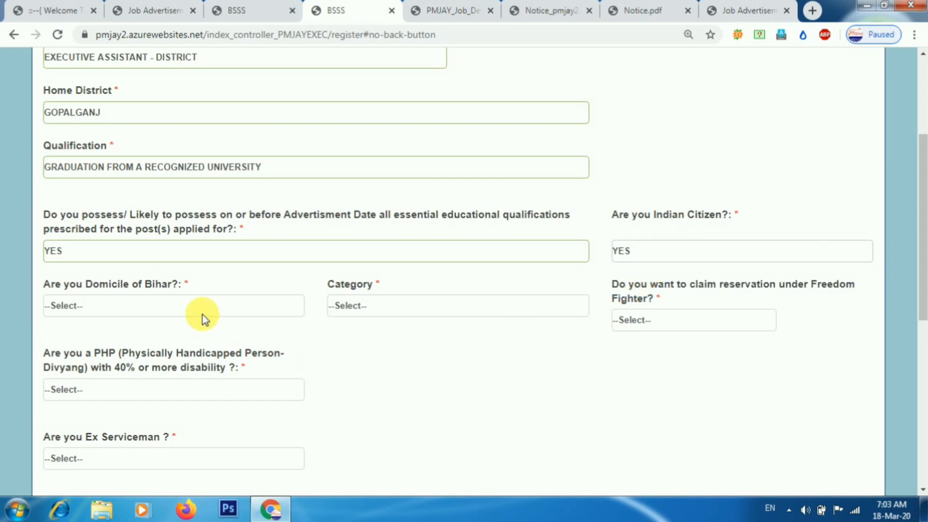
{"action": "left_click", "coordinate": [185, 309]}
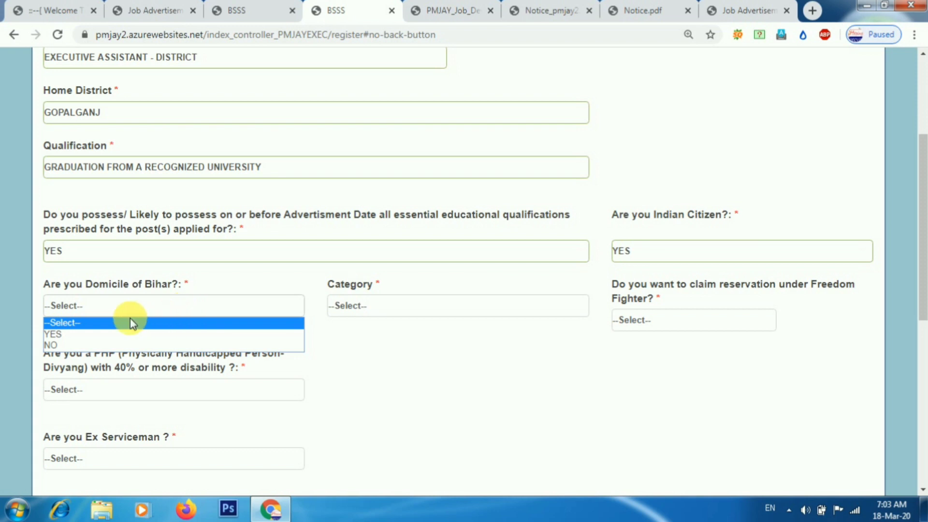
{"action": "left_click", "coordinate": [98, 334]}
Set category to BC (Backward Class) and answer NO to freedom fighter, disability and ex-serviceman.
{"action": "left_click", "coordinate": [382, 309]}
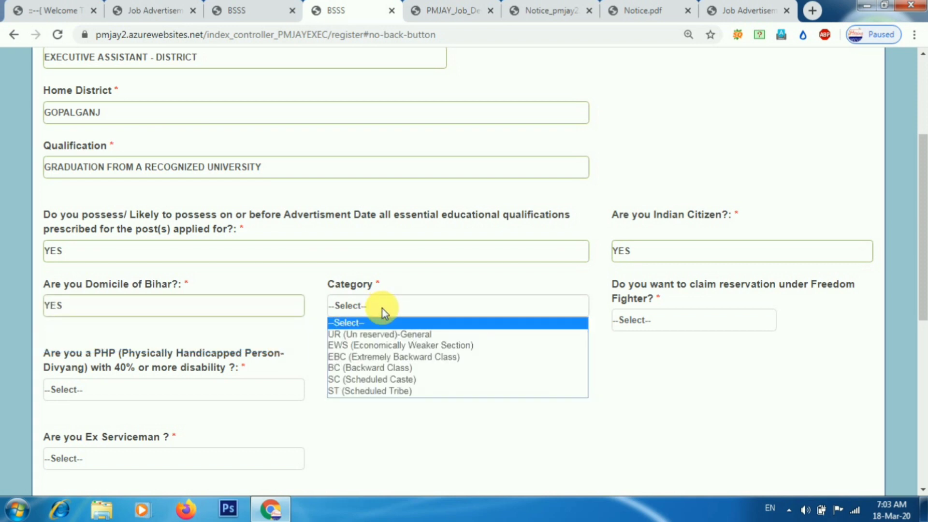
{"action": "left_click", "coordinate": [370, 369]}
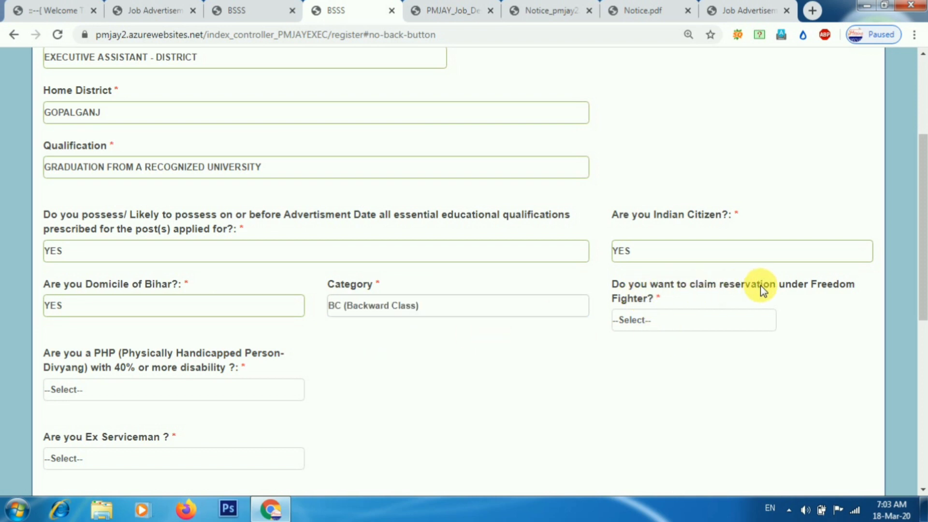
{"action": "left_click", "coordinate": [668, 320]}
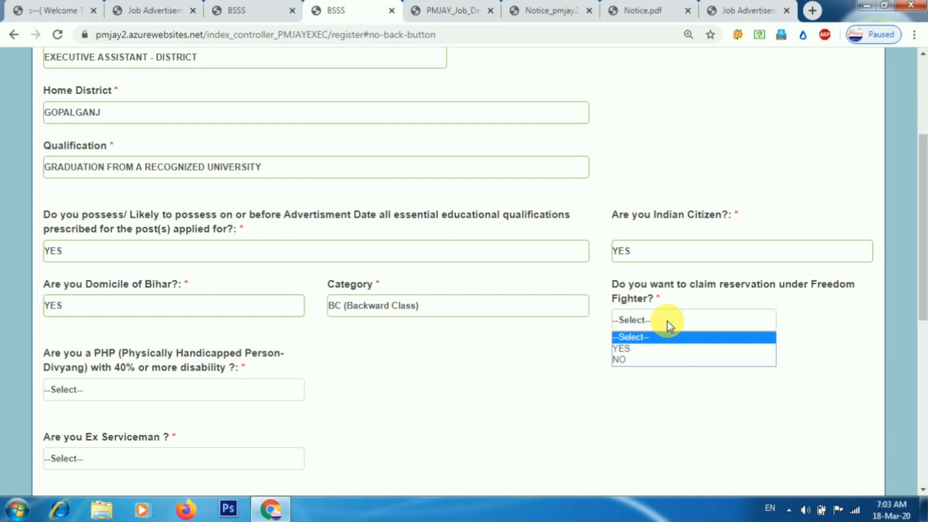
{"action": "left_click", "coordinate": [628, 361]}
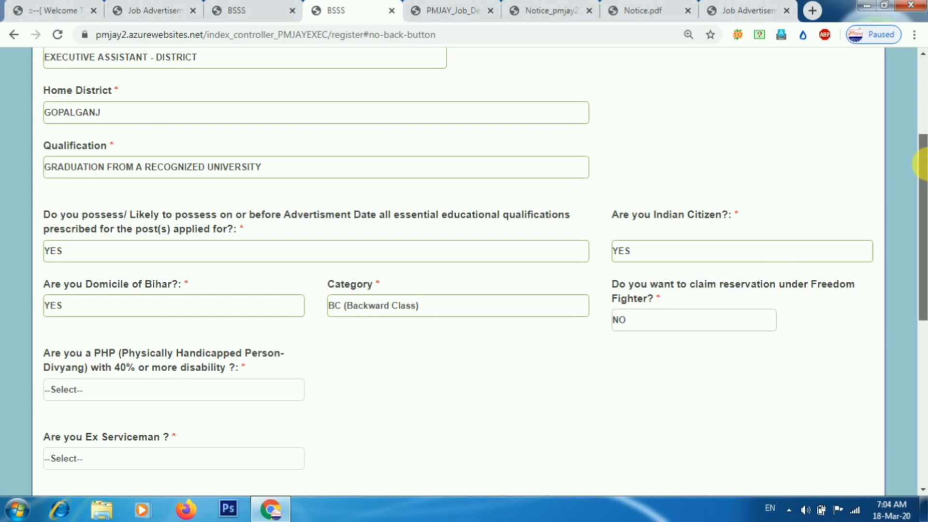
{"action": "scroll", "coordinate": [721, 231], "scroll_direction": "down", "scroll_amount": 3}
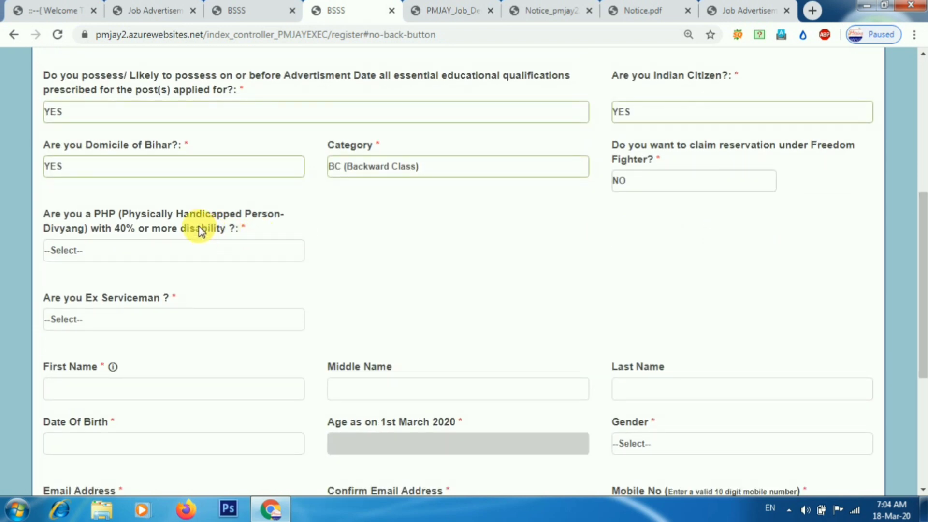
{"action": "left_click", "coordinate": [161, 251]}
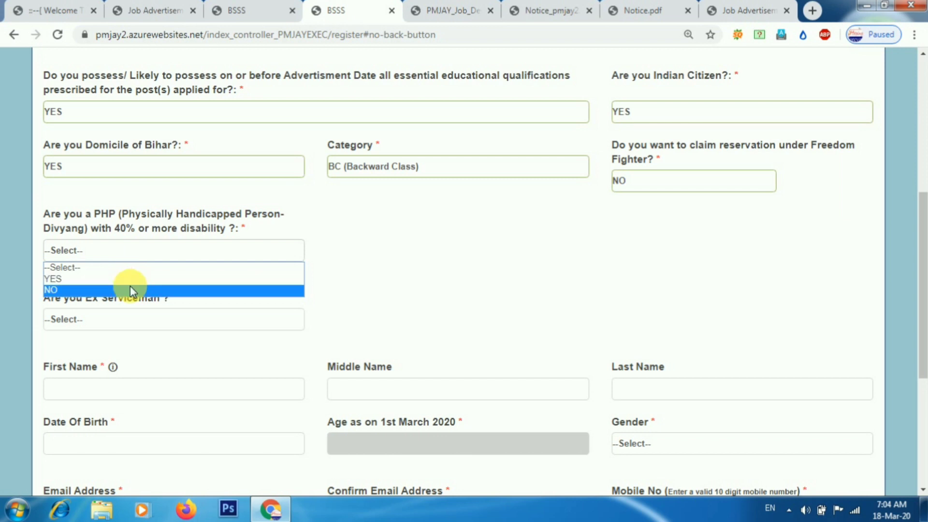
{"action": "left_click", "coordinate": [129, 286]}
{"action": "left_click", "coordinate": [132, 318]}
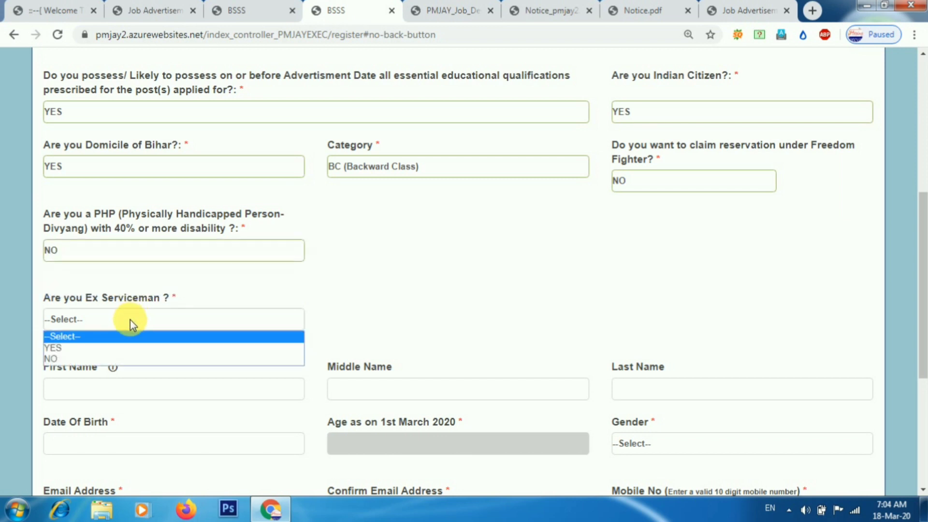
{"action": "left_click", "coordinate": [112, 360]}
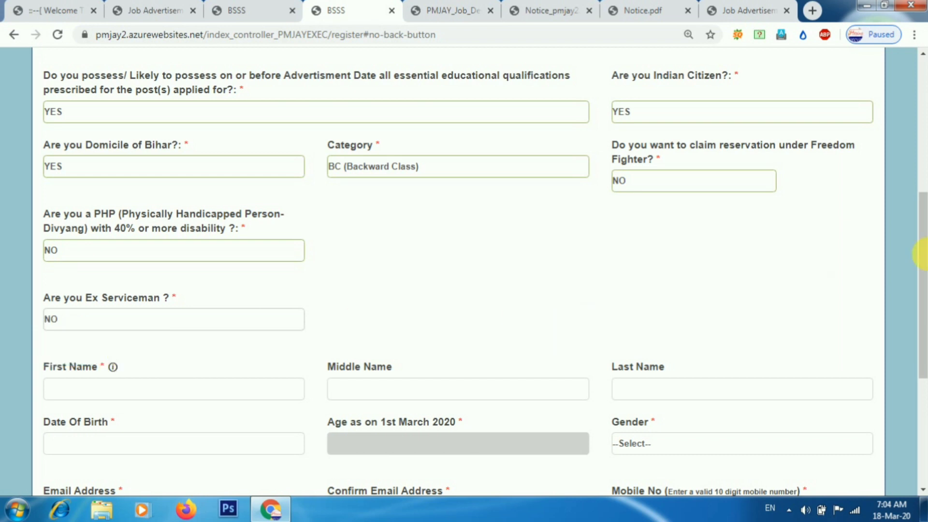
Set the date of birth to 1 March 1994 in the calendar.
{"action": "left_click_drag", "start_coordinate": [924, 249], "coordinate": [918, 326]}
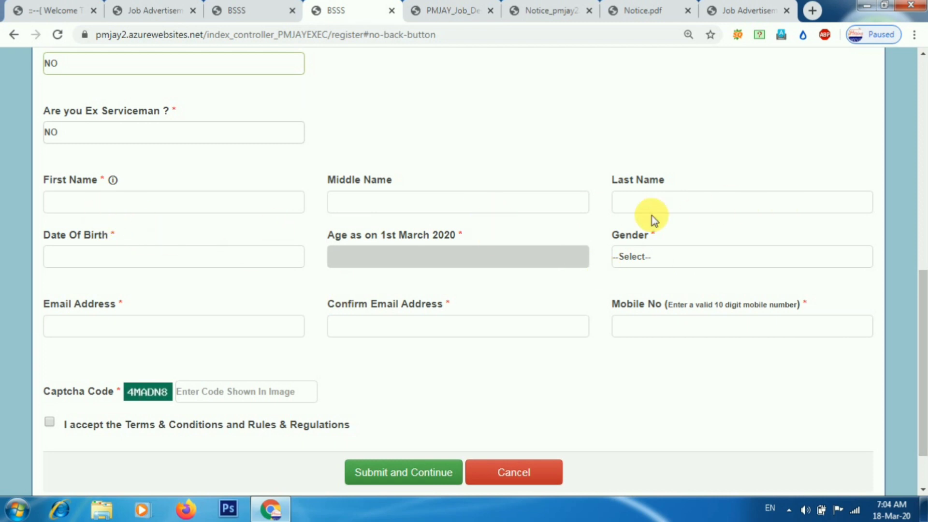
{"action": "left_click", "coordinate": [126, 259]}
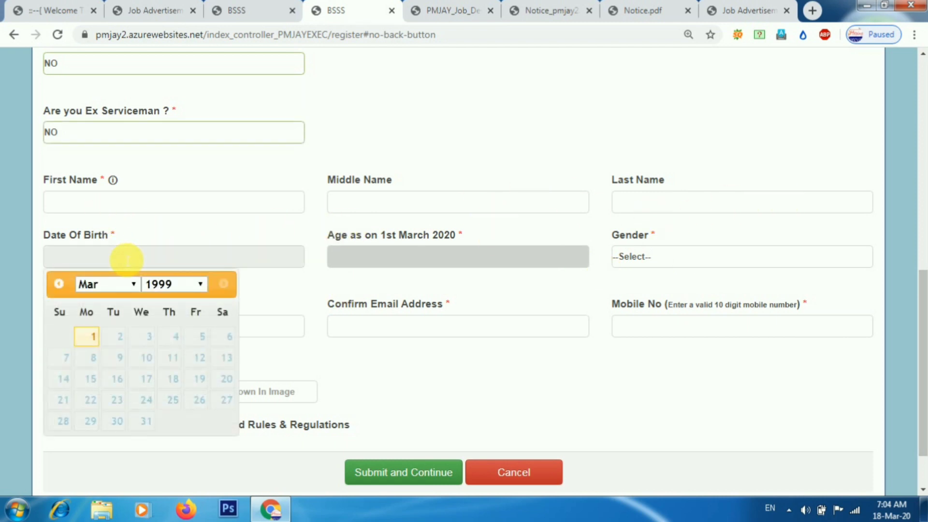
{"action": "left_click", "coordinate": [155, 284]}
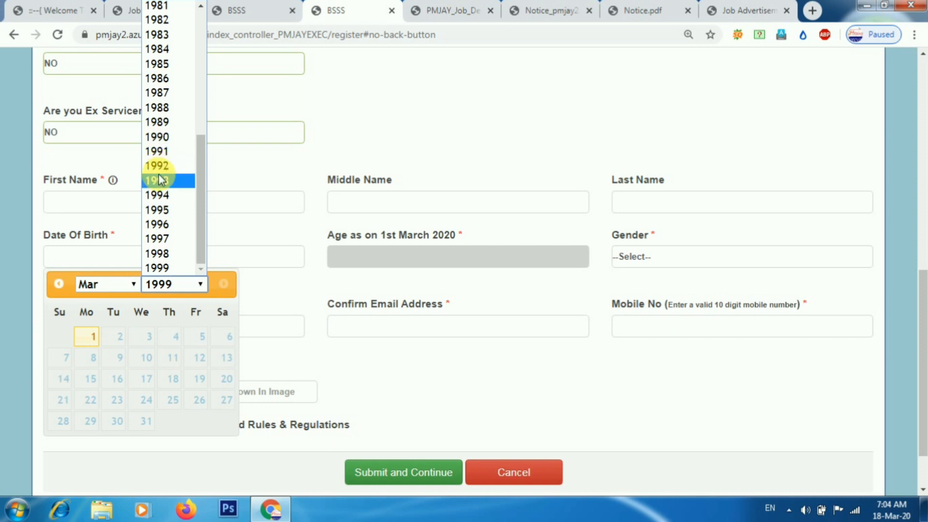
{"action": "left_click", "coordinate": [164, 196]}
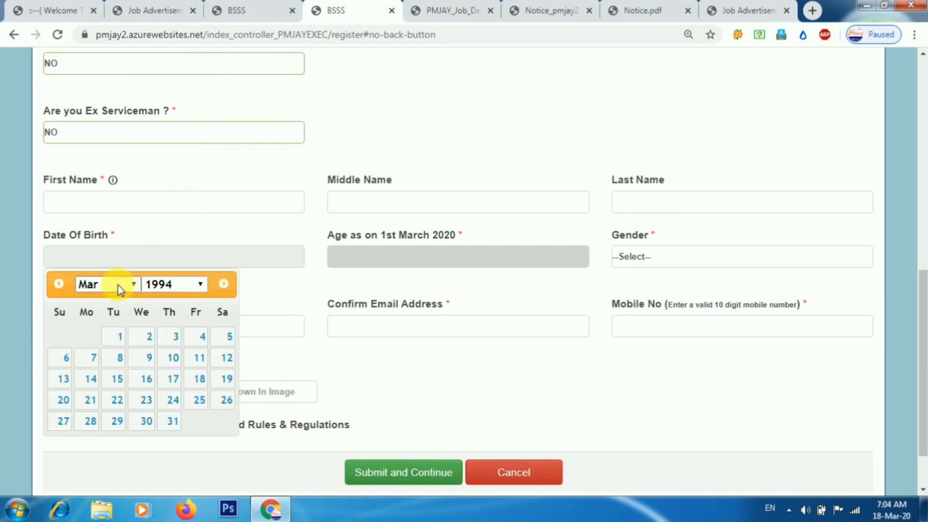
{"action": "left_click", "coordinate": [124, 337]}
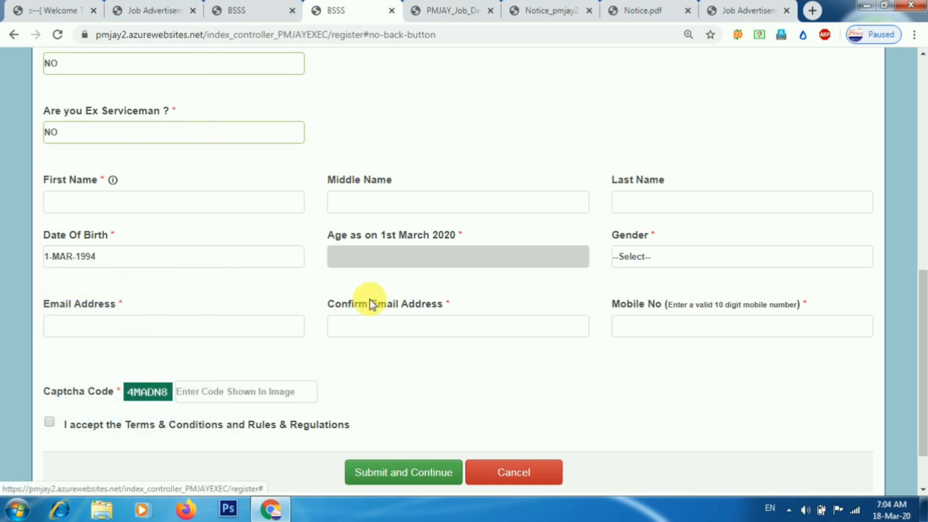
Choose MALE as gender and fill in the applicant's e-mail in Email Address and Confirm Email Address.
{"action": "left_click", "coordinate": [652, 260]}
{"action": "left_click", "coordinate": [648, 289]}
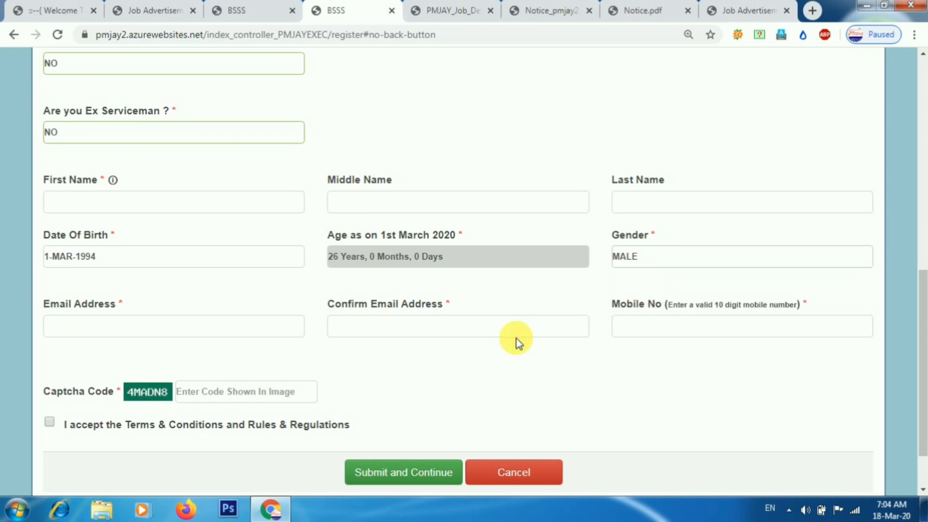
{"action": "left_click", "coordinate": [134, 335]}
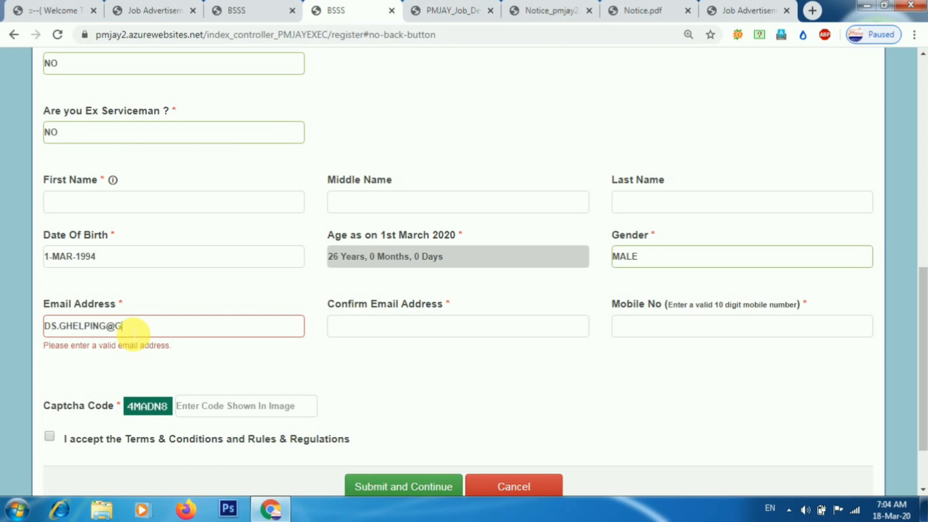
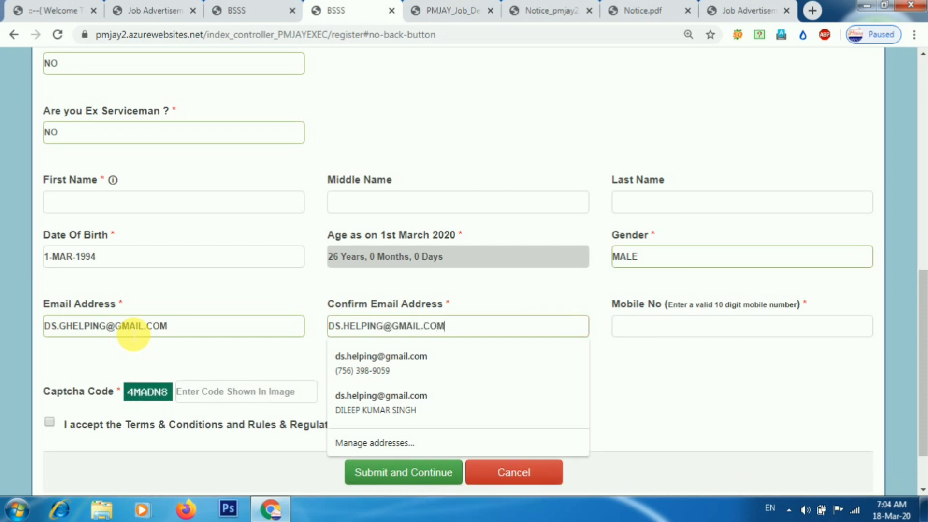
{"action": "key", "text": "Tab"}
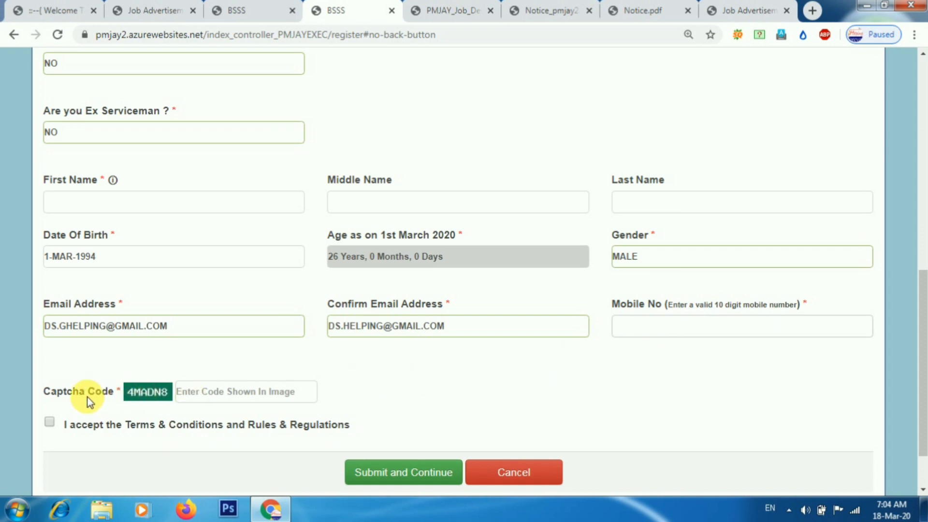
Enter the captcha code and accept the Terms & Conditions and Rules & Regulations.
{"action": "left_click", "coordinate": [198, 391]}
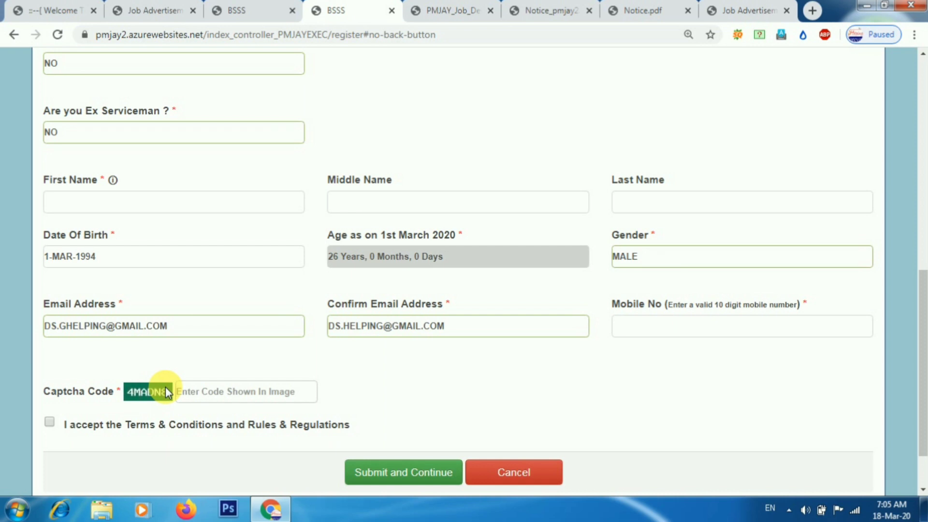
{"action": "left_click", "coordinate": [51, 422]}
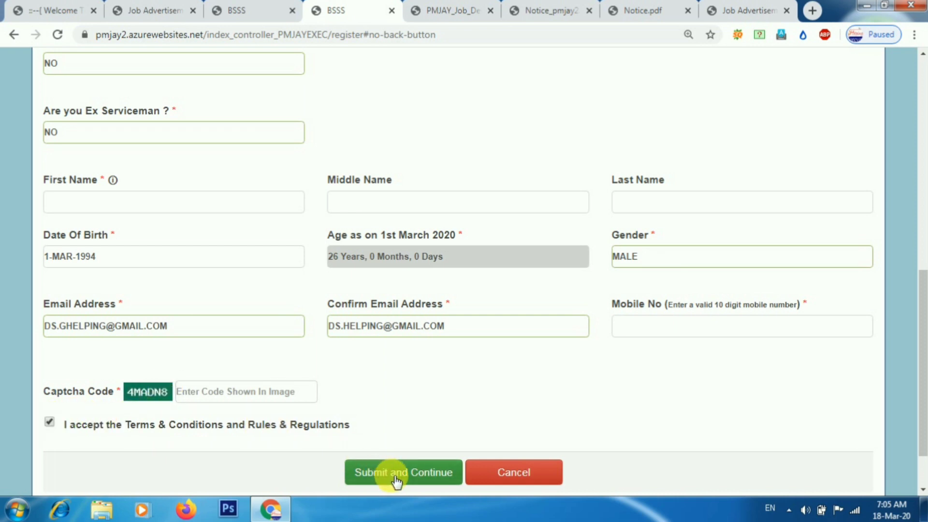
{"action": "scroll", "coordinate": [924, 338], "scroll_direction": "down", "scroll_amount": 1}
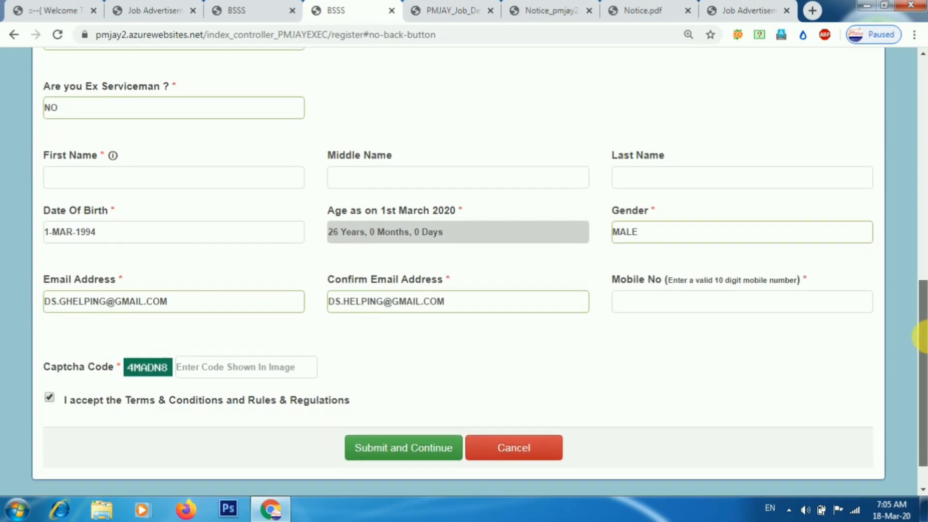
{"action": "scroll", "coordinate": [921, 338], "scroll_direction": "down", "scroll_amount": 1}
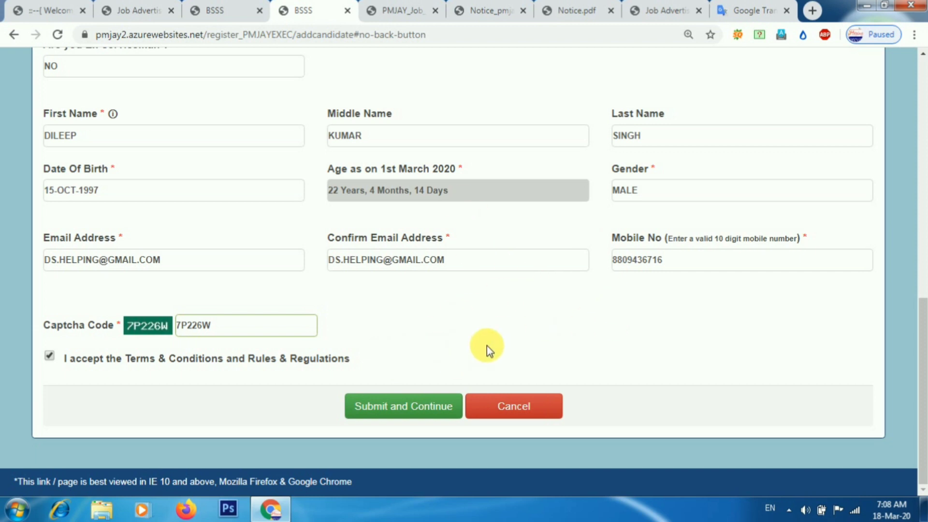
Submit the registration form with Submit and Continue.
{"action": "left_click", "coordinate": [391, 409]}
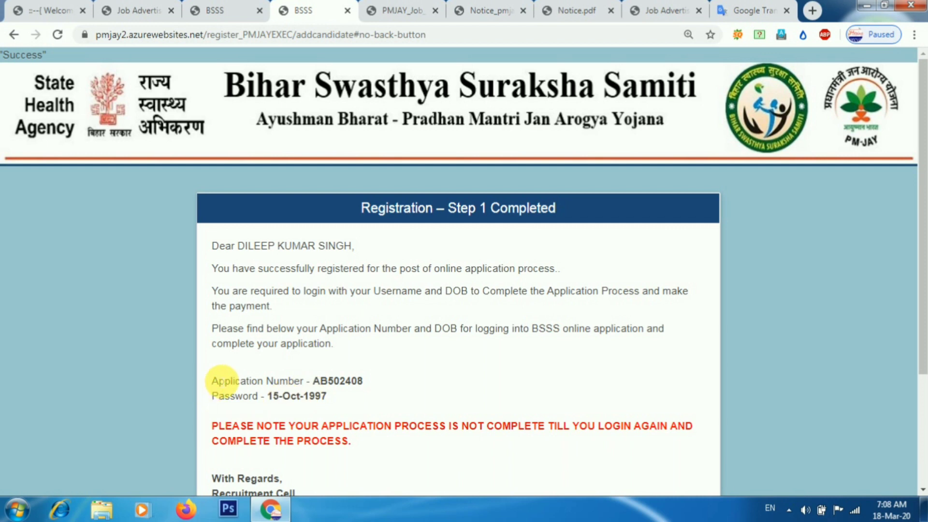
{"action": "left_click_drag", "start_coordinate": [282, 391], "coordinate": [360, 393]}
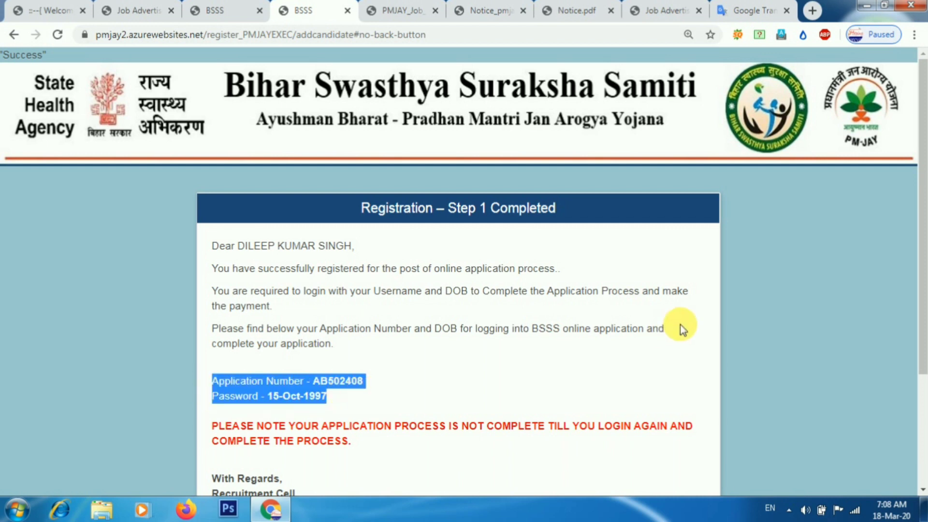
{"action": "left_click_drag", "start_coordinate": [923, 232], "coordinate": [921, 282]}
{"action": "scroll", "coordinate": [922, 282], "scroll_direction": "down", "scroll_amount": 1}
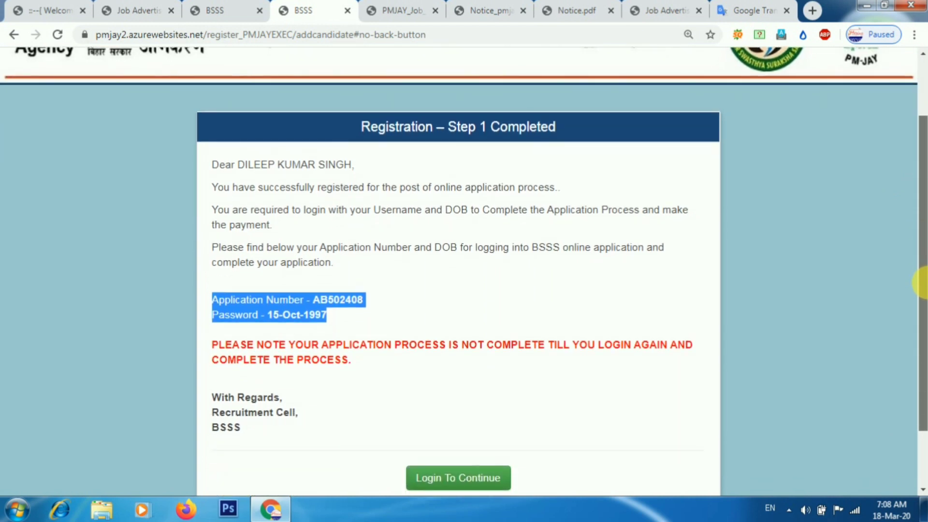
{"action": "scroll", "coordinate": [922, 283], "scroll_direction": "down", "scroll_amount": 2}
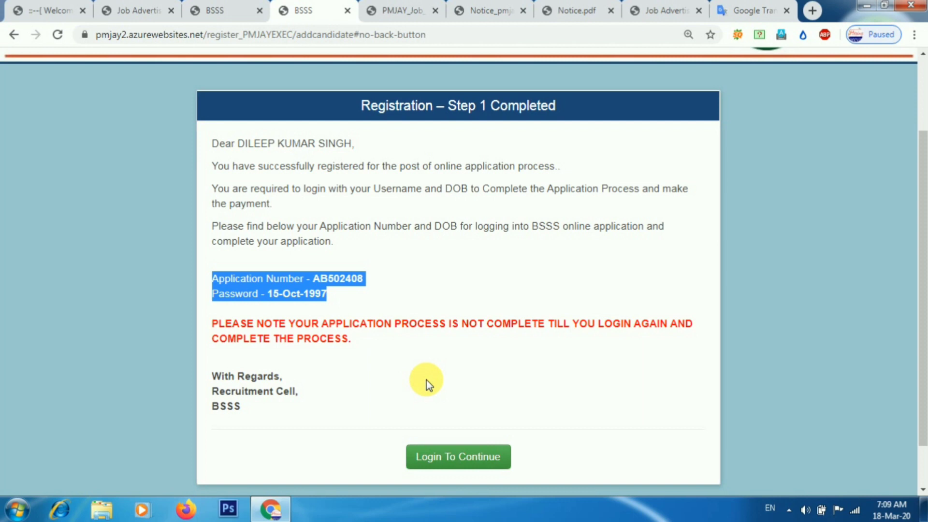
{"action": "left_click", "coordinate": [321, 286]}
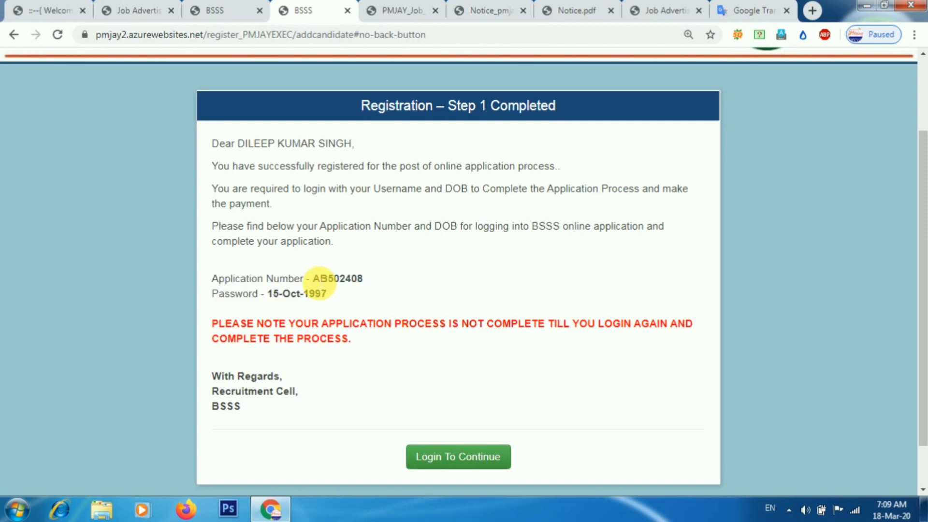
{"action": "double_click", "coordinate": [318, 283]}
{"action": "left_click", "coordinate": [366, 275]}
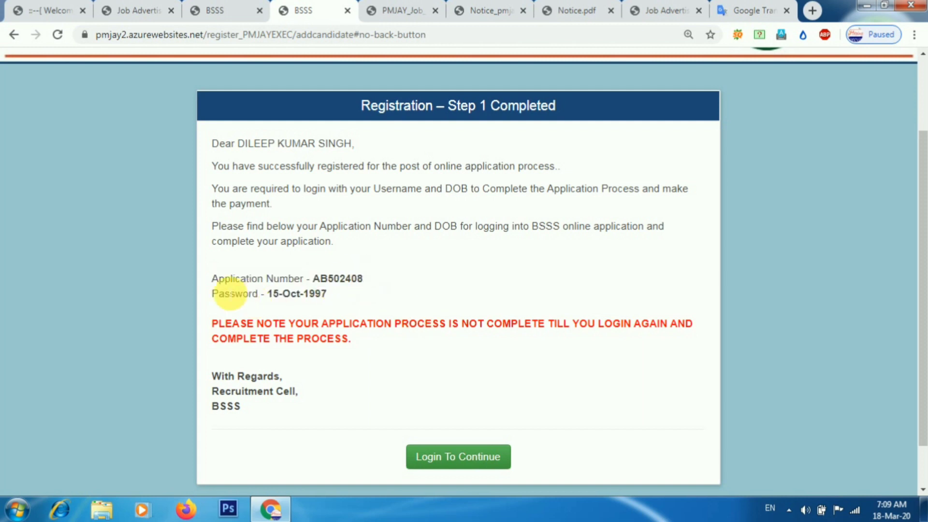
{"action": "left_click_drag", "start_coordinate": [210, 278], "coordinate": [322, 293]}
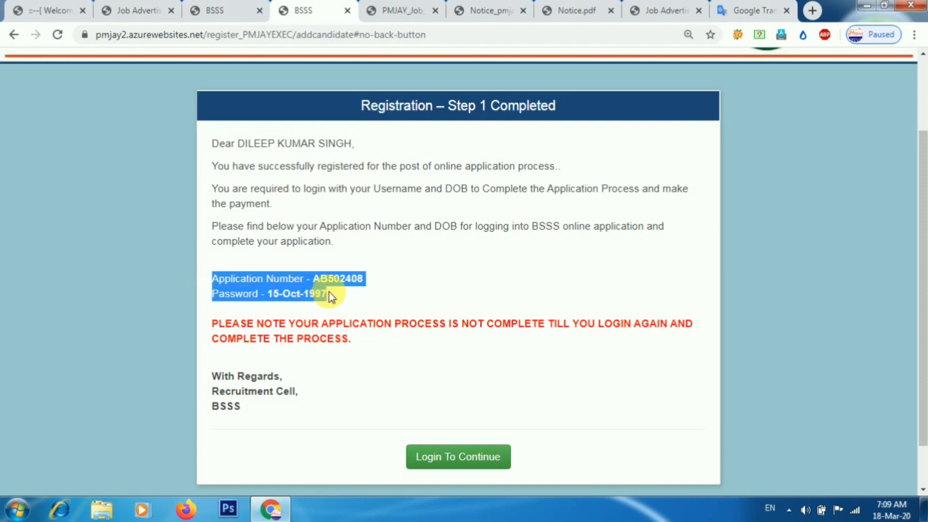
{"action": "left_click", "coordinate": [475, 400]}
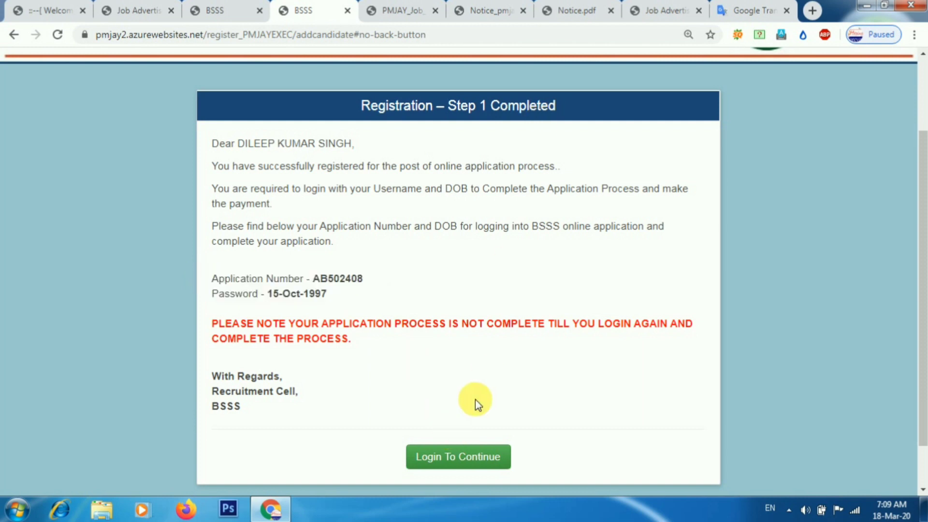
Log in using the new application number, date of birth and the copied captcha code.
{"action": "left_click", "coordinate": [458, 463]}
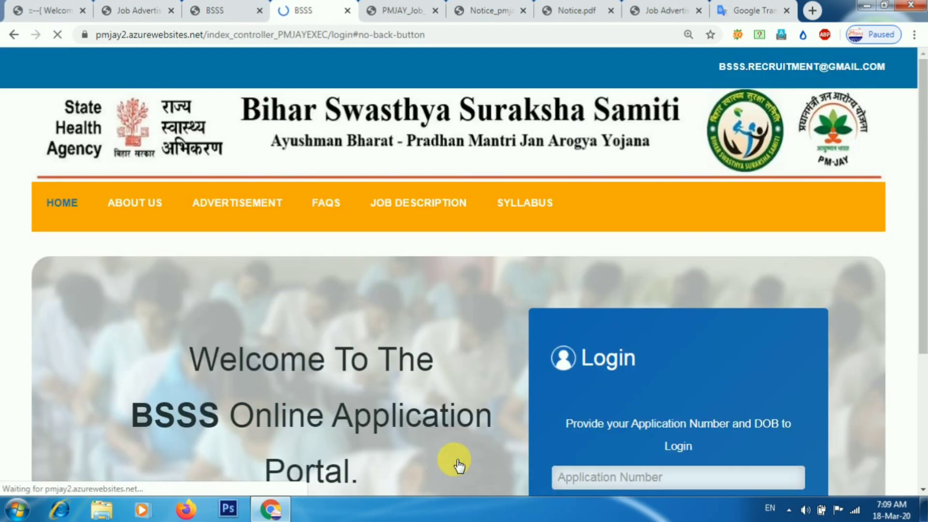
{"action": "left_click_drag", "start_coordinate": [921, 193], "coordinate": [919, 322]}
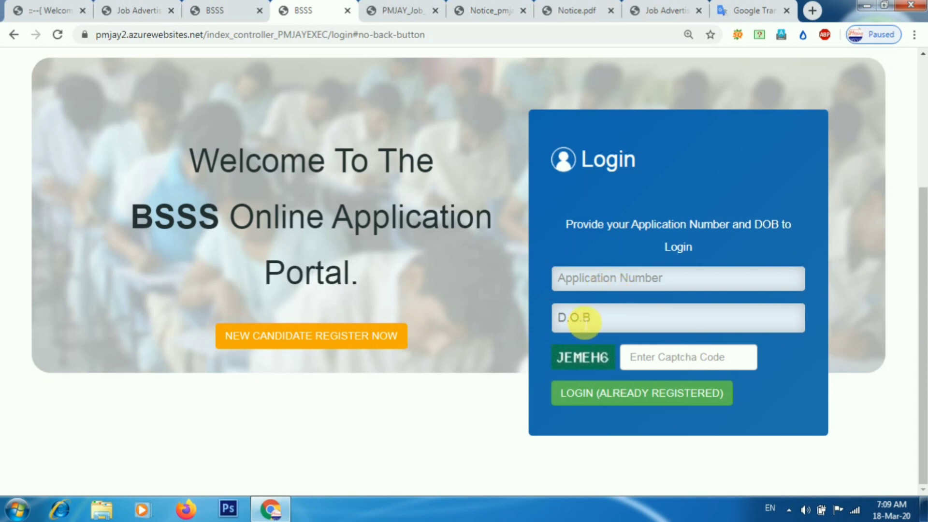
{"action": "left_click_drag", "start_coordinate": [566, 357], "coordinate": [601, 356]}
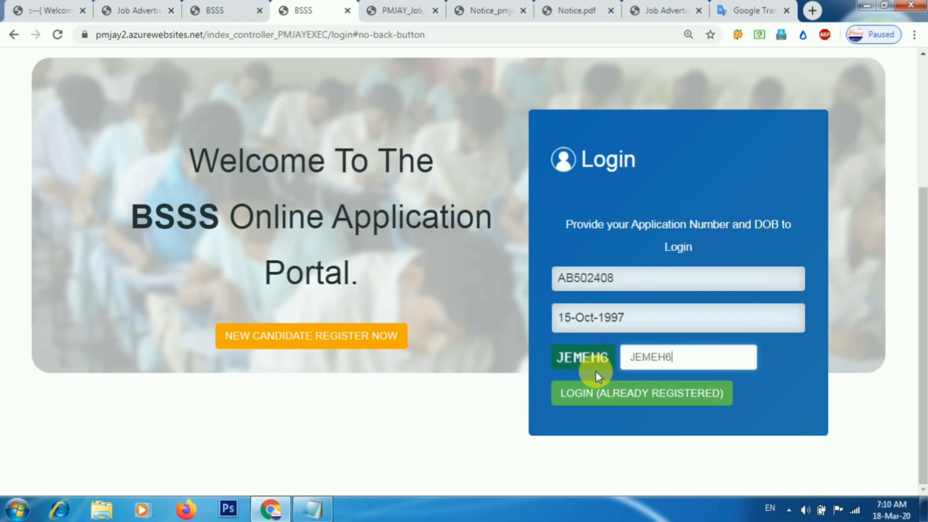
{"action": "left_click", "coordinate": [615, 395]}
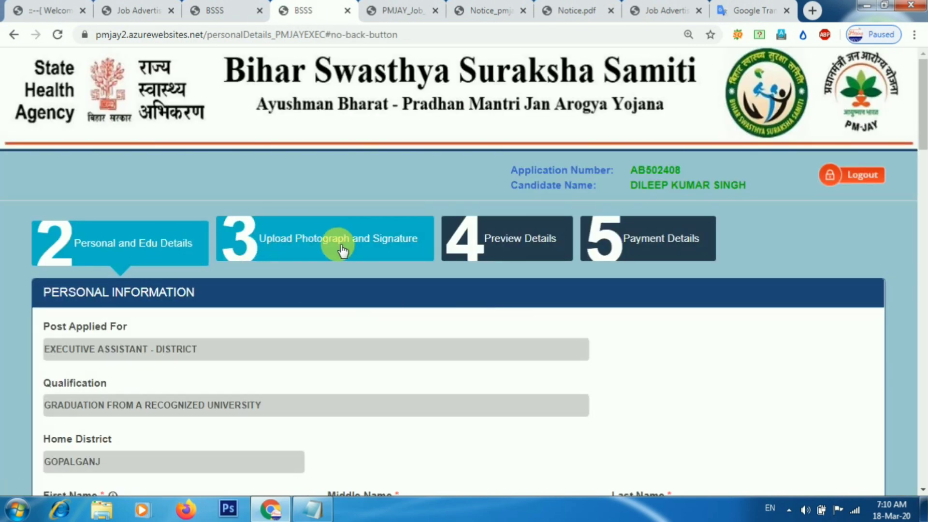
{"action": "left_click", "coordinate": [247, 256]}
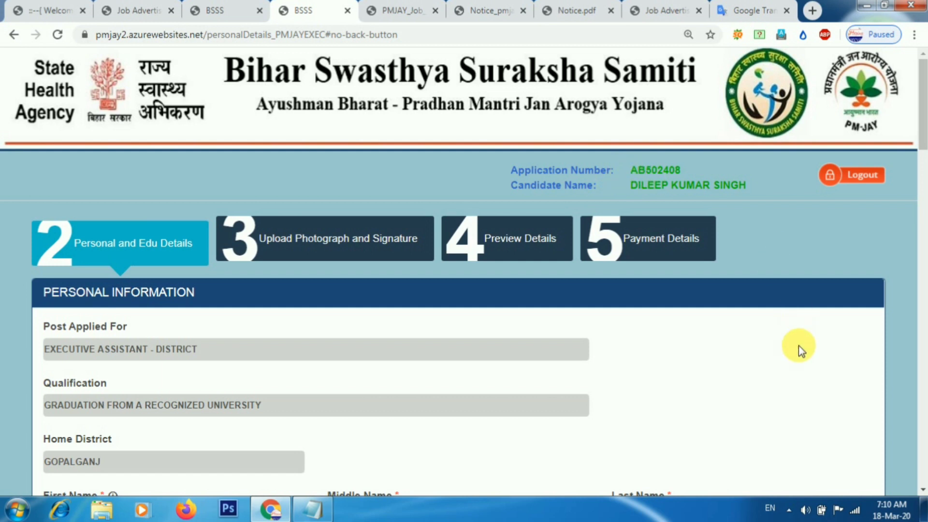
{"action": "scroll", "coordinate": [799, 346], "scroll_direction": "down", "scroll_amount": 5}
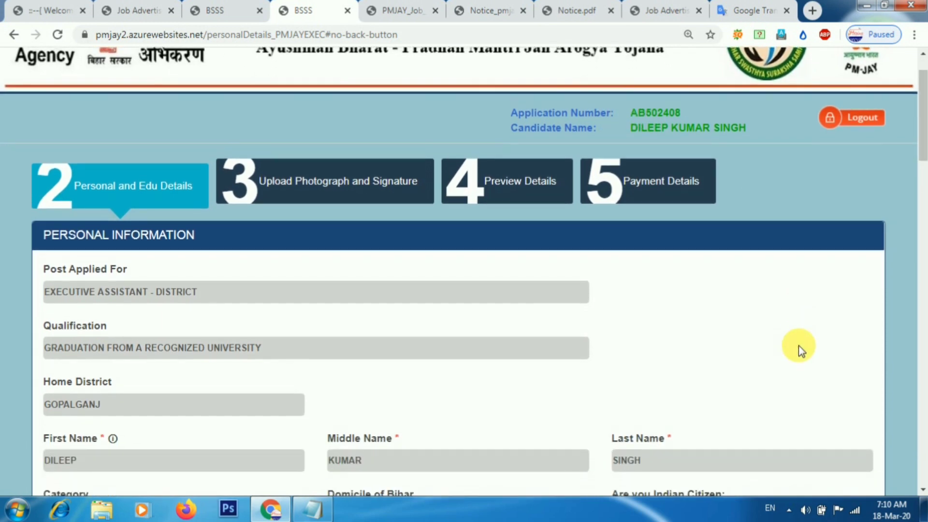
{"action": "scroll", "coordinate": [799, 346], "scroll_direction": "down", "scroll_amount": 7}
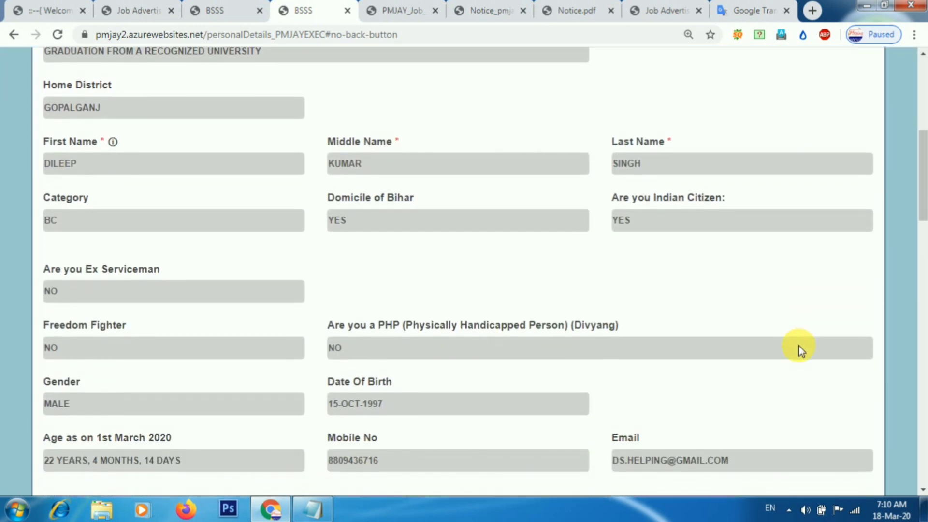
{"action": "scroll", "coordinate": [799, 346], "scroll_direction": "down", "scroll_amount": 2}
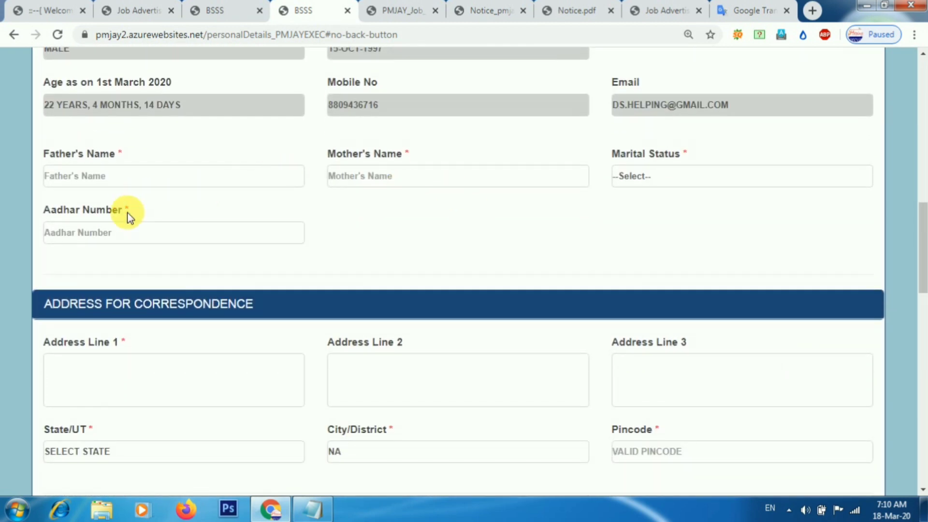
{"action": "scroll", "coordinate": [128, 213], "scroll_direction": "down", "scroll_amount": 1}
{"action": "scroll", "coordinate": [127, 212], "scroll_direction": "down", "scroll_amount": 1}
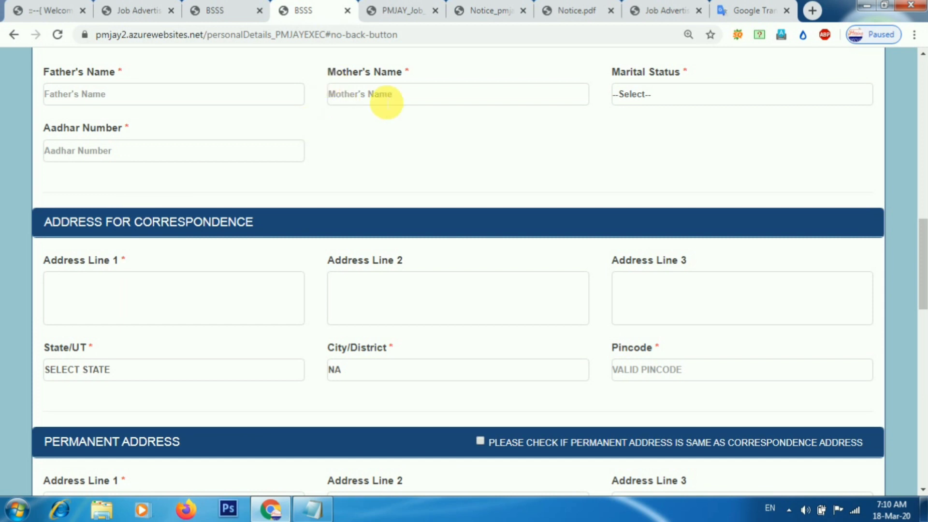
Set marital status to UNMARRIED and the correspondence State/UT to BIHAR.
{"action": "left_click", "coordinate": [659, 97]}
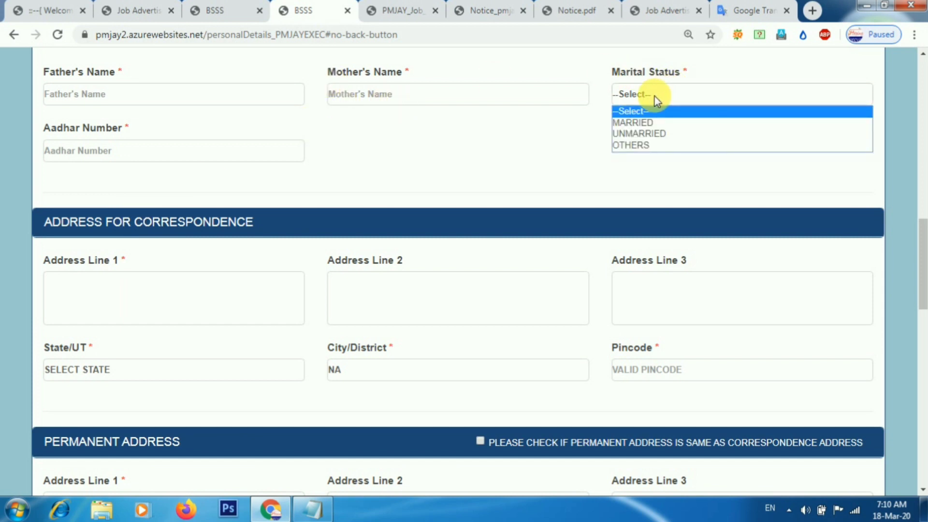
{"action": "left_click", "coordinate": [643, 134]}
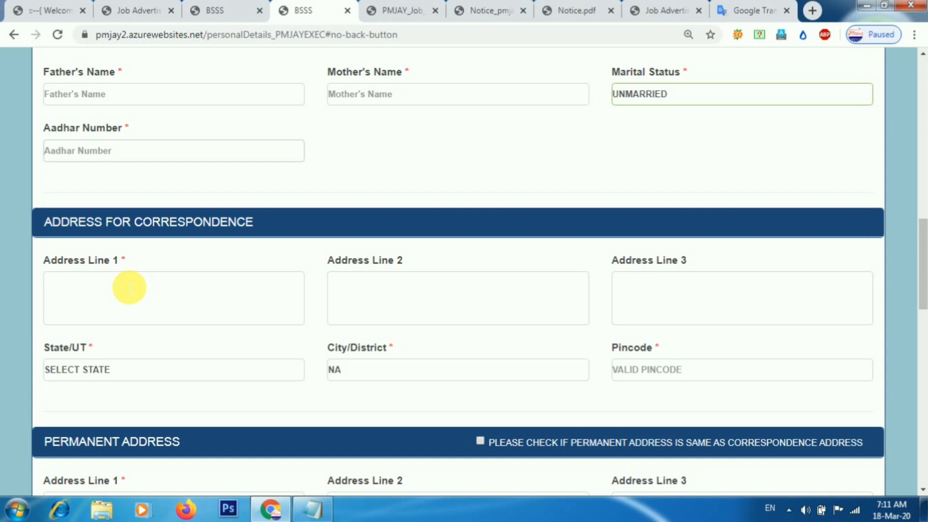
{"action": "left_click", "coordinate": [135, 371]}
{"action": "key", "text": "b"}
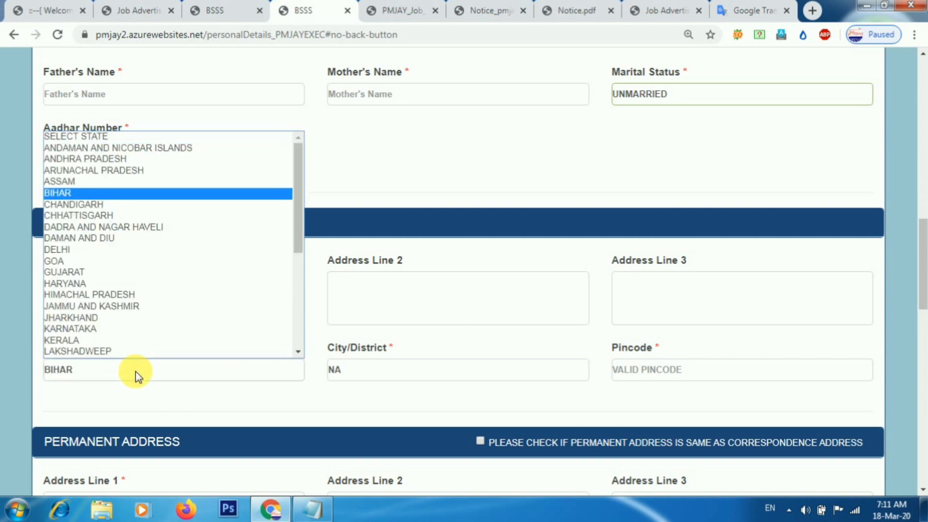
{"action": "left_click", "coordinate": [136, 372]}
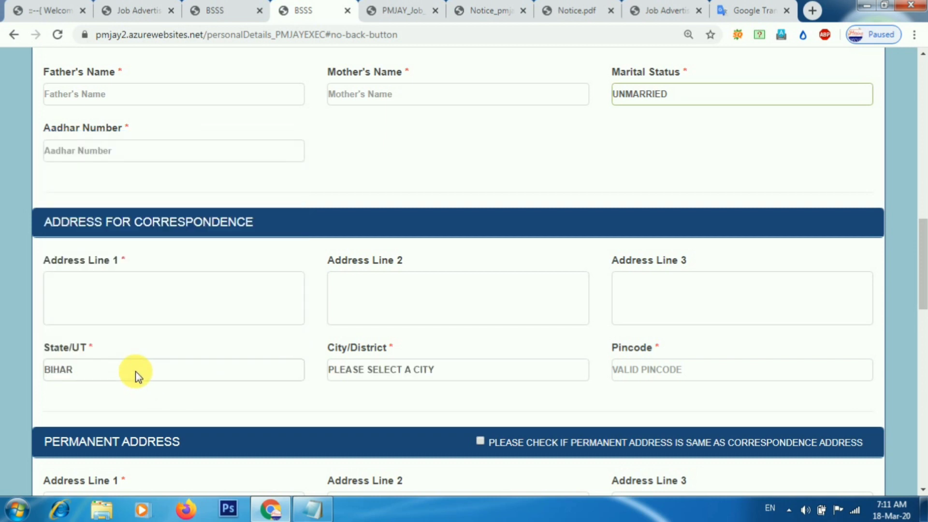
{"action": "left_click", "coordinate": [135, 372]}
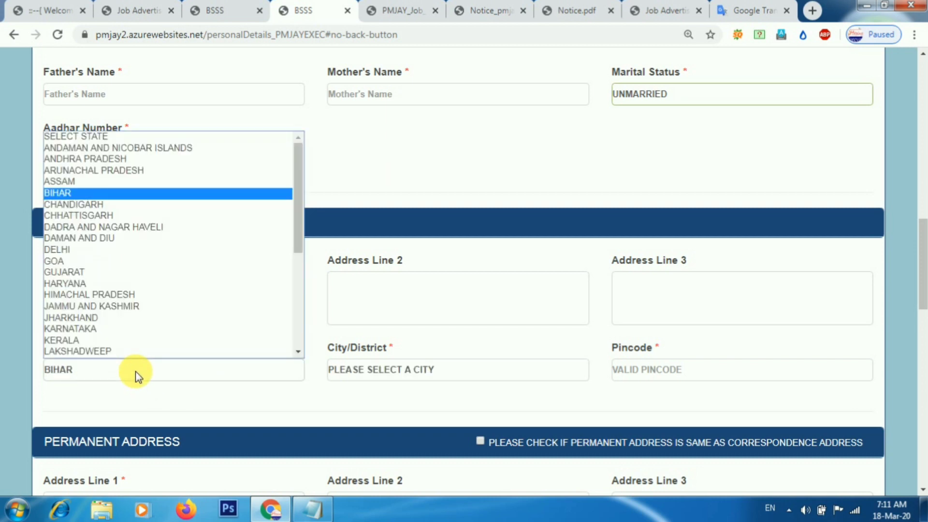
{"action": "left_click", "coordinate": [161, 375]}
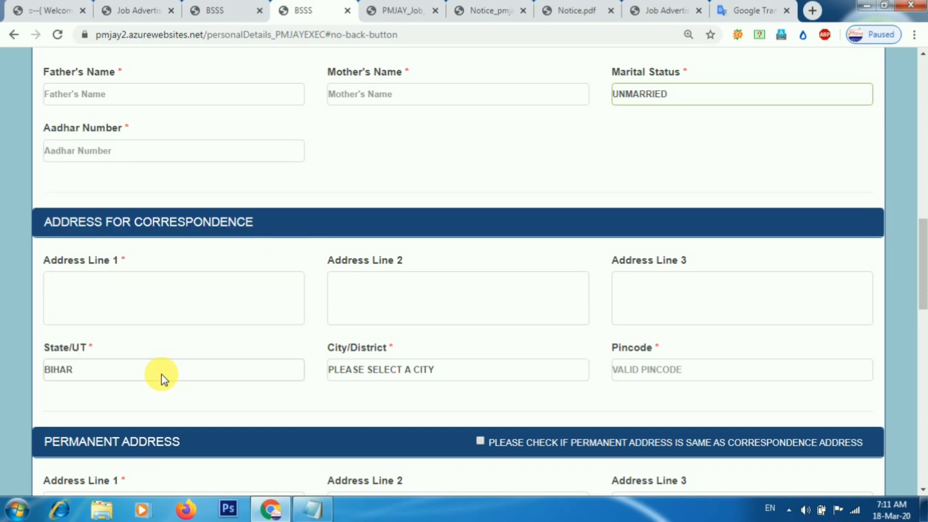
Choose GOPALGANJ as the correspondence city/district, ready to enter the pincode.
{"action": "left_click", "coordinate": [387, 373]}
{"action": "key", "text": "g"}
{"action": "key", "text": "o"}
{"action": "key", "text": "Return"}
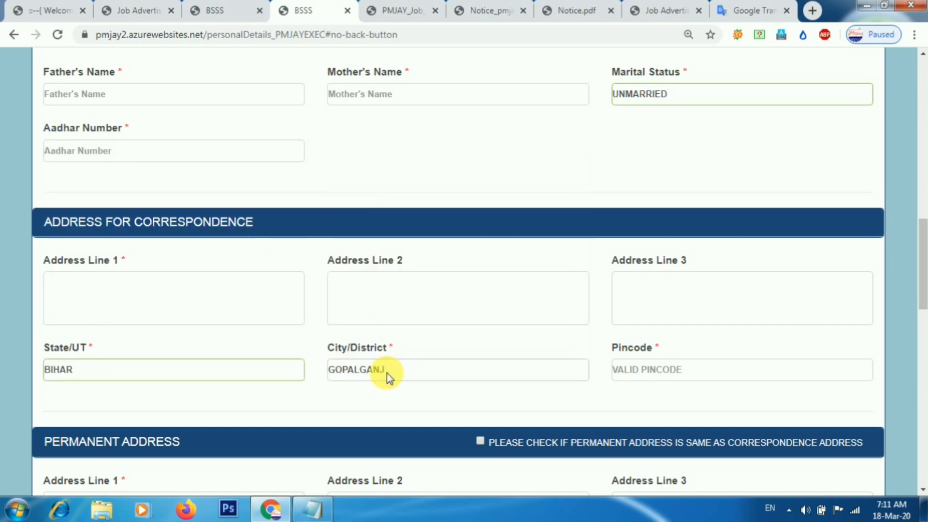
{"action": "left_click", "coordinate": [655, 373]}
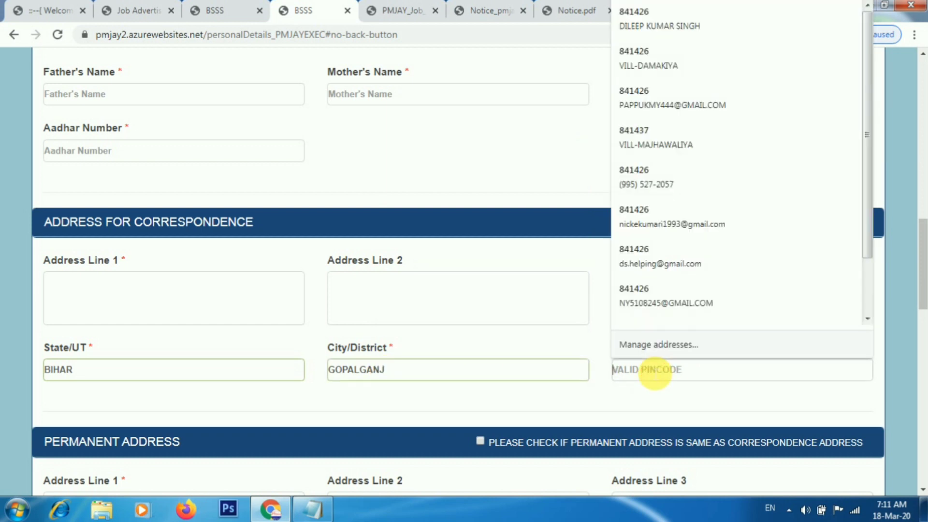